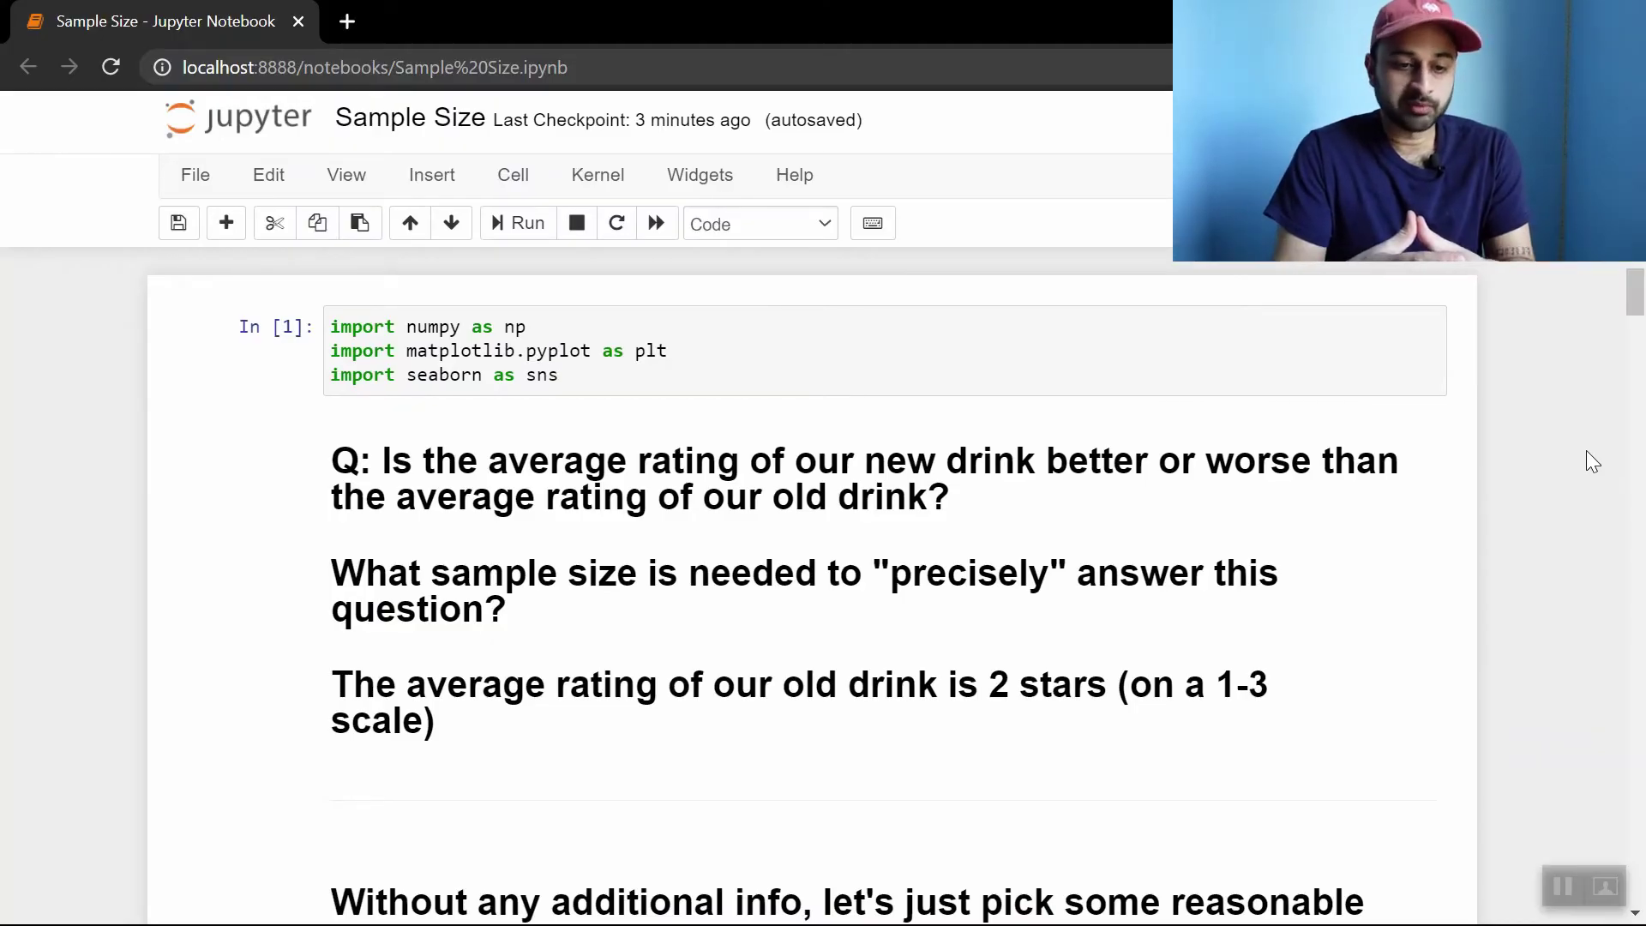
Read the drink rating question and the assumed "true" rating distribution for the new drink.
scroll(1587, 454, down, 1)
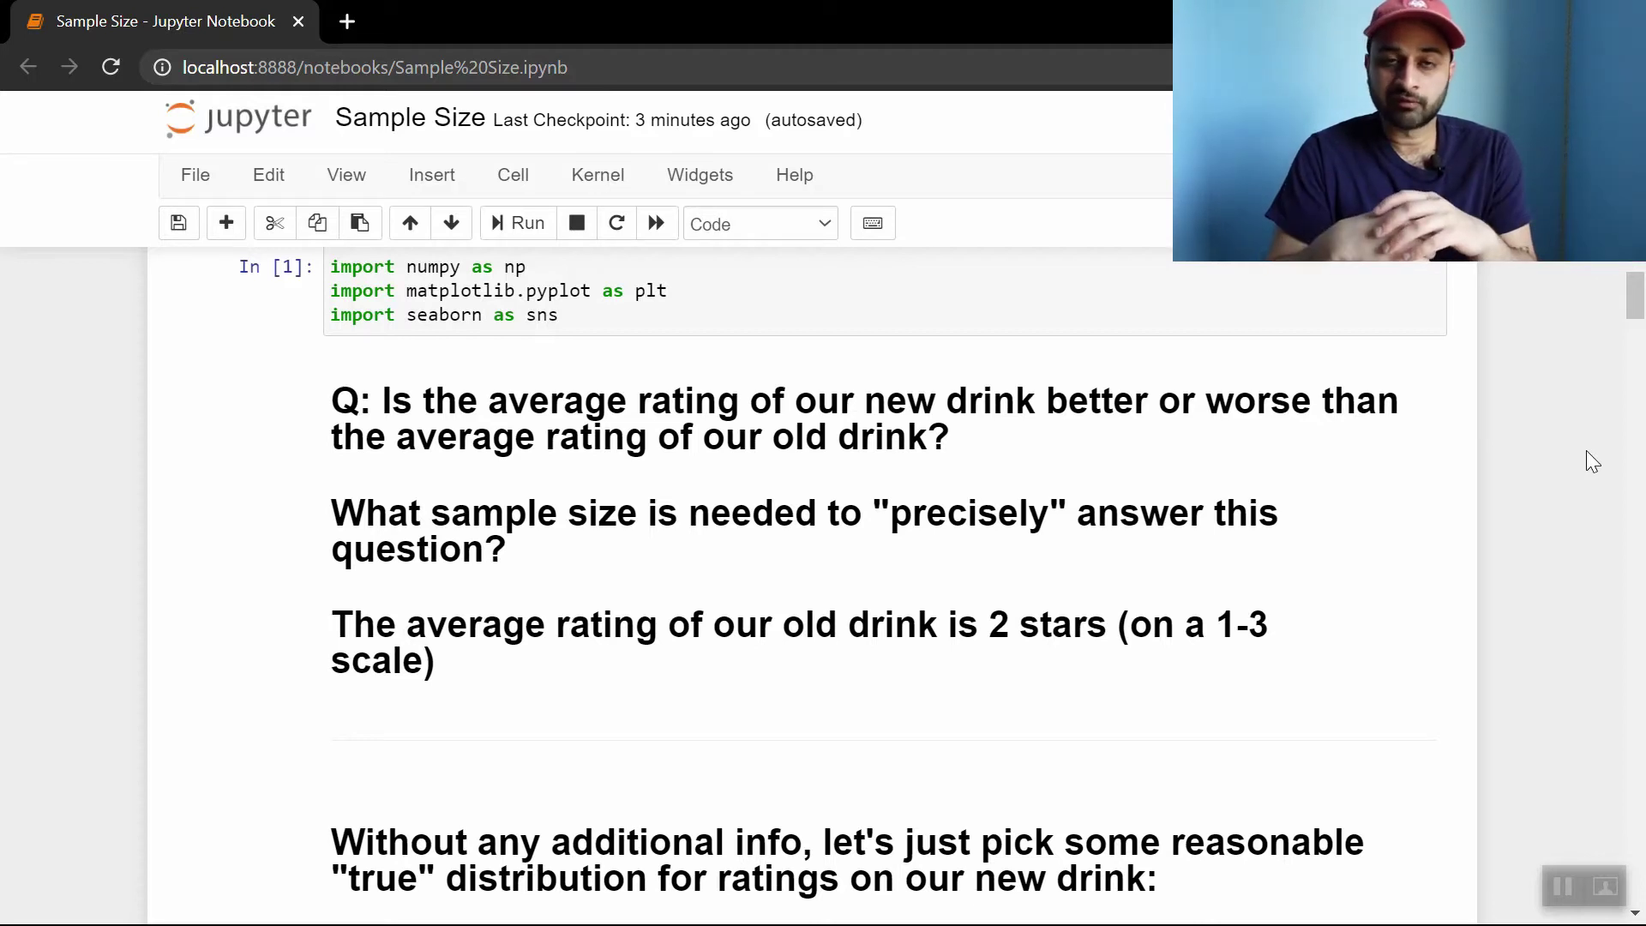
scroll(1586, 450, down, 5)
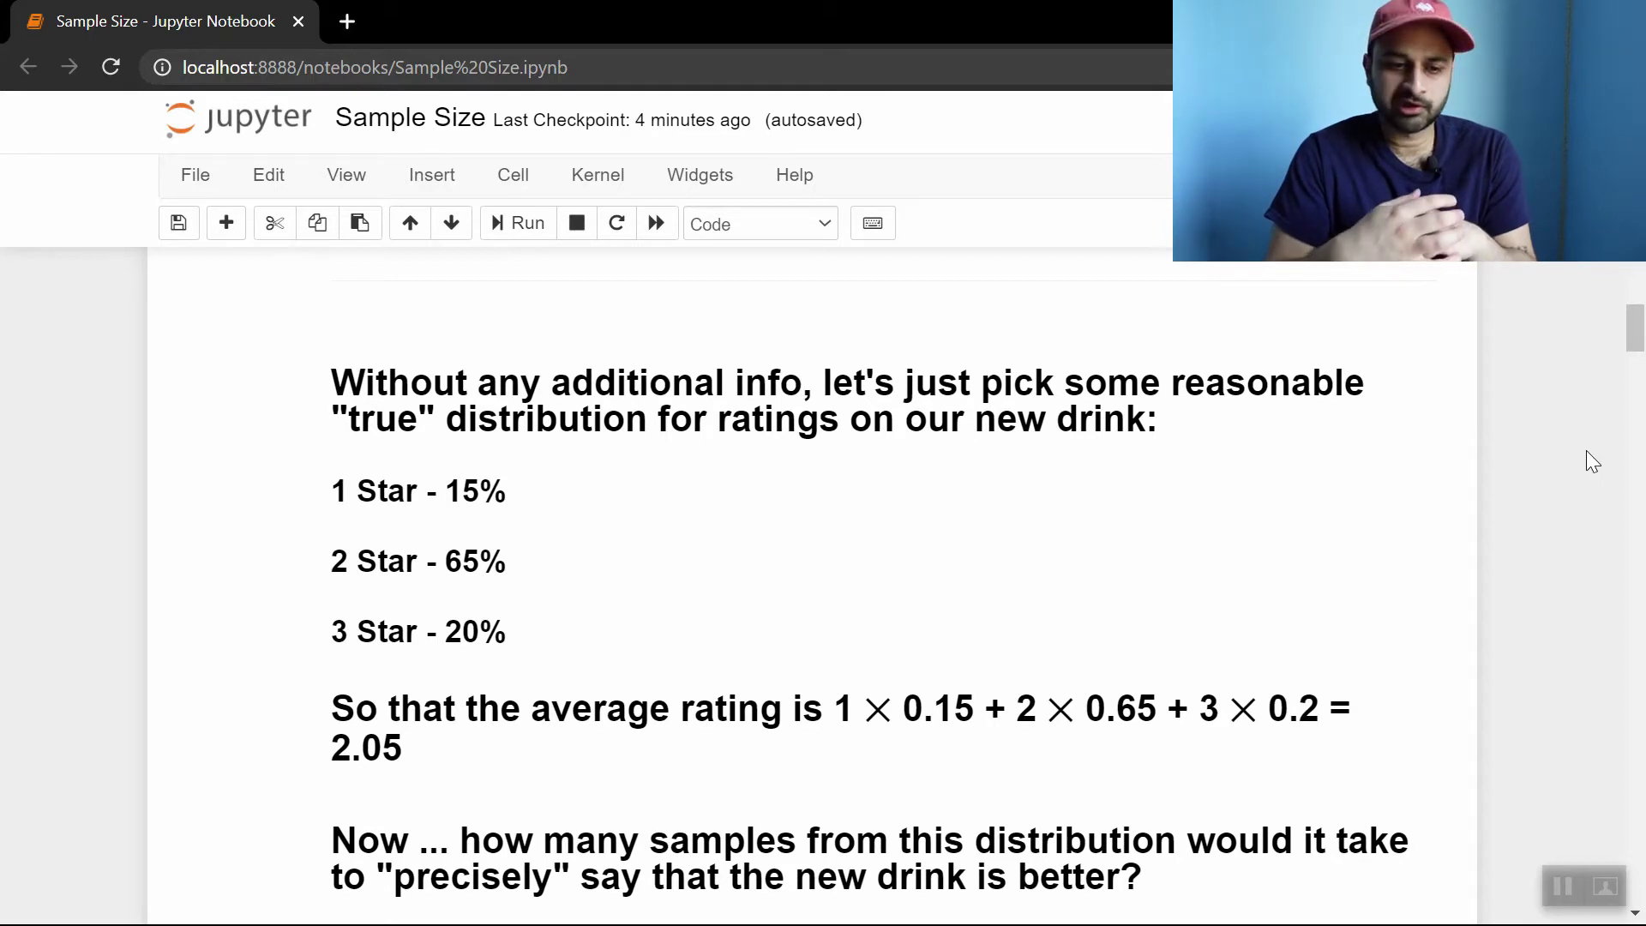
scroll(1585, 450, down, 1)
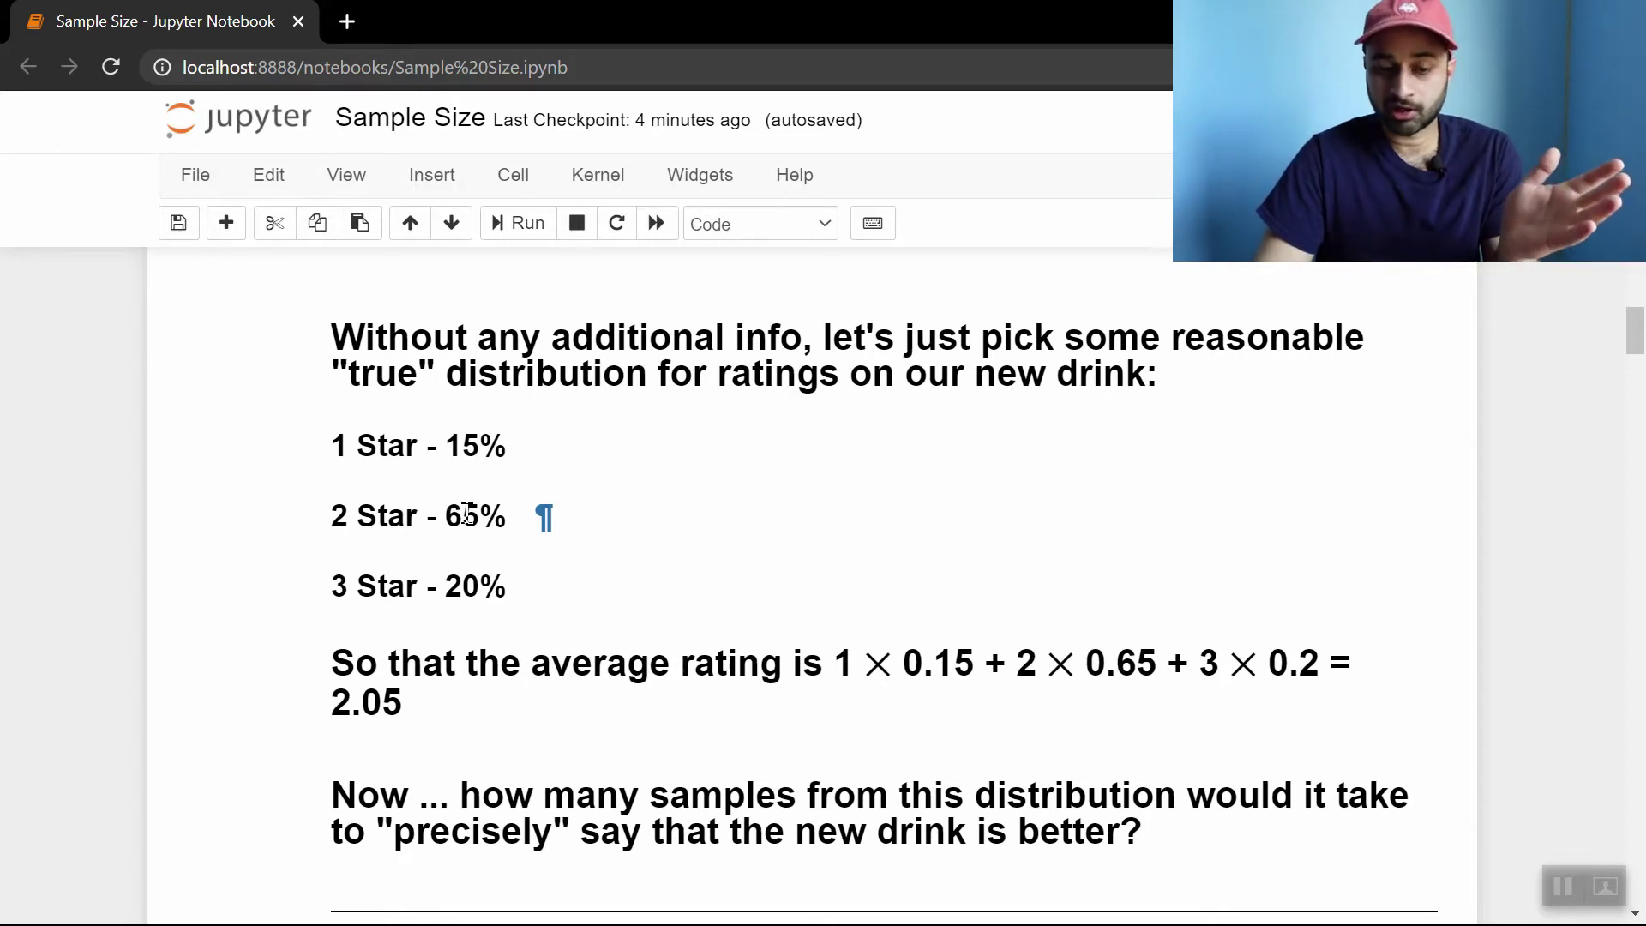
scroll(466, 514, down, 1)
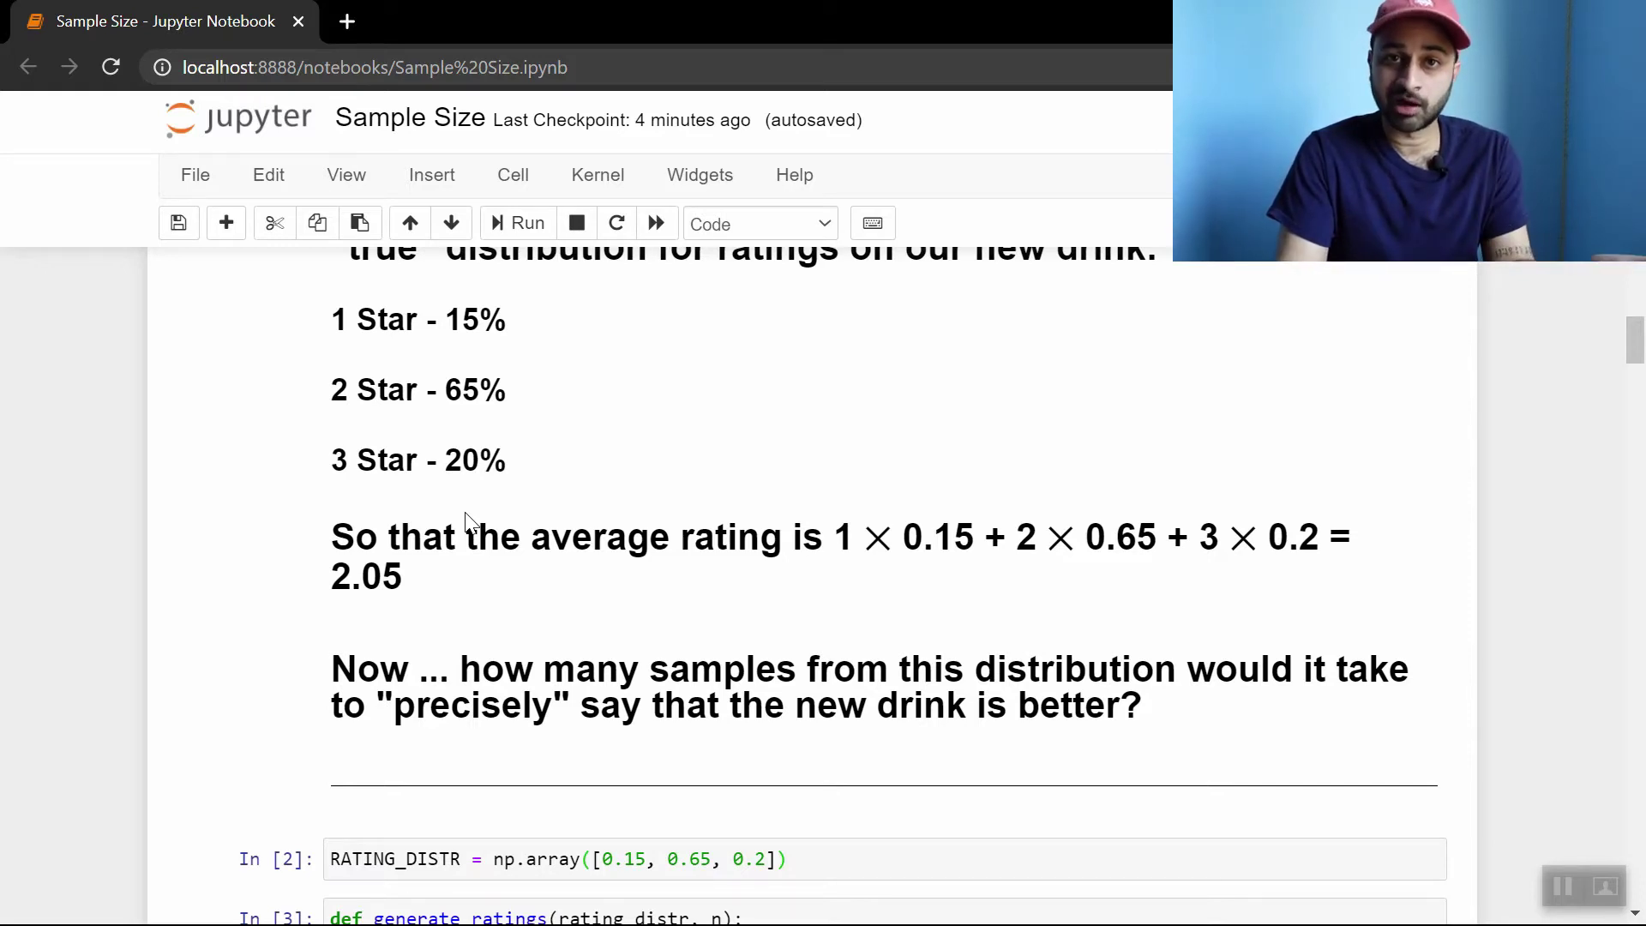
scroll(469, 522, down, 3)
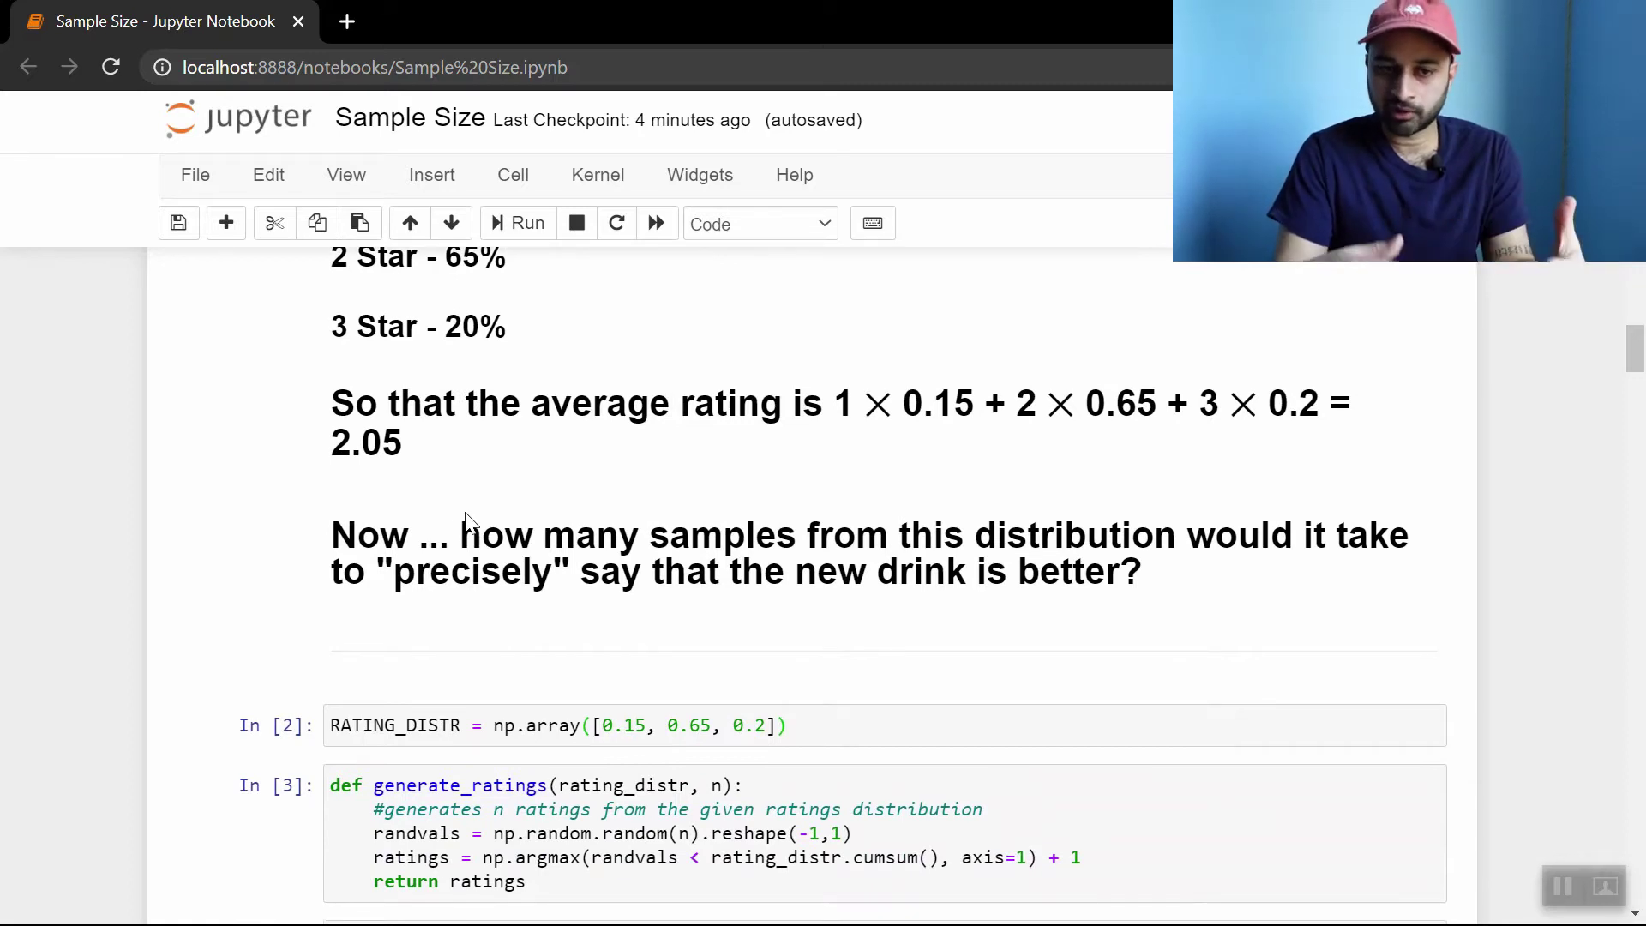
Review the RATING_DISTR array, the generate_ratings function and its check with 100000 generated ratings.
scroll(469, 523, down, 5)
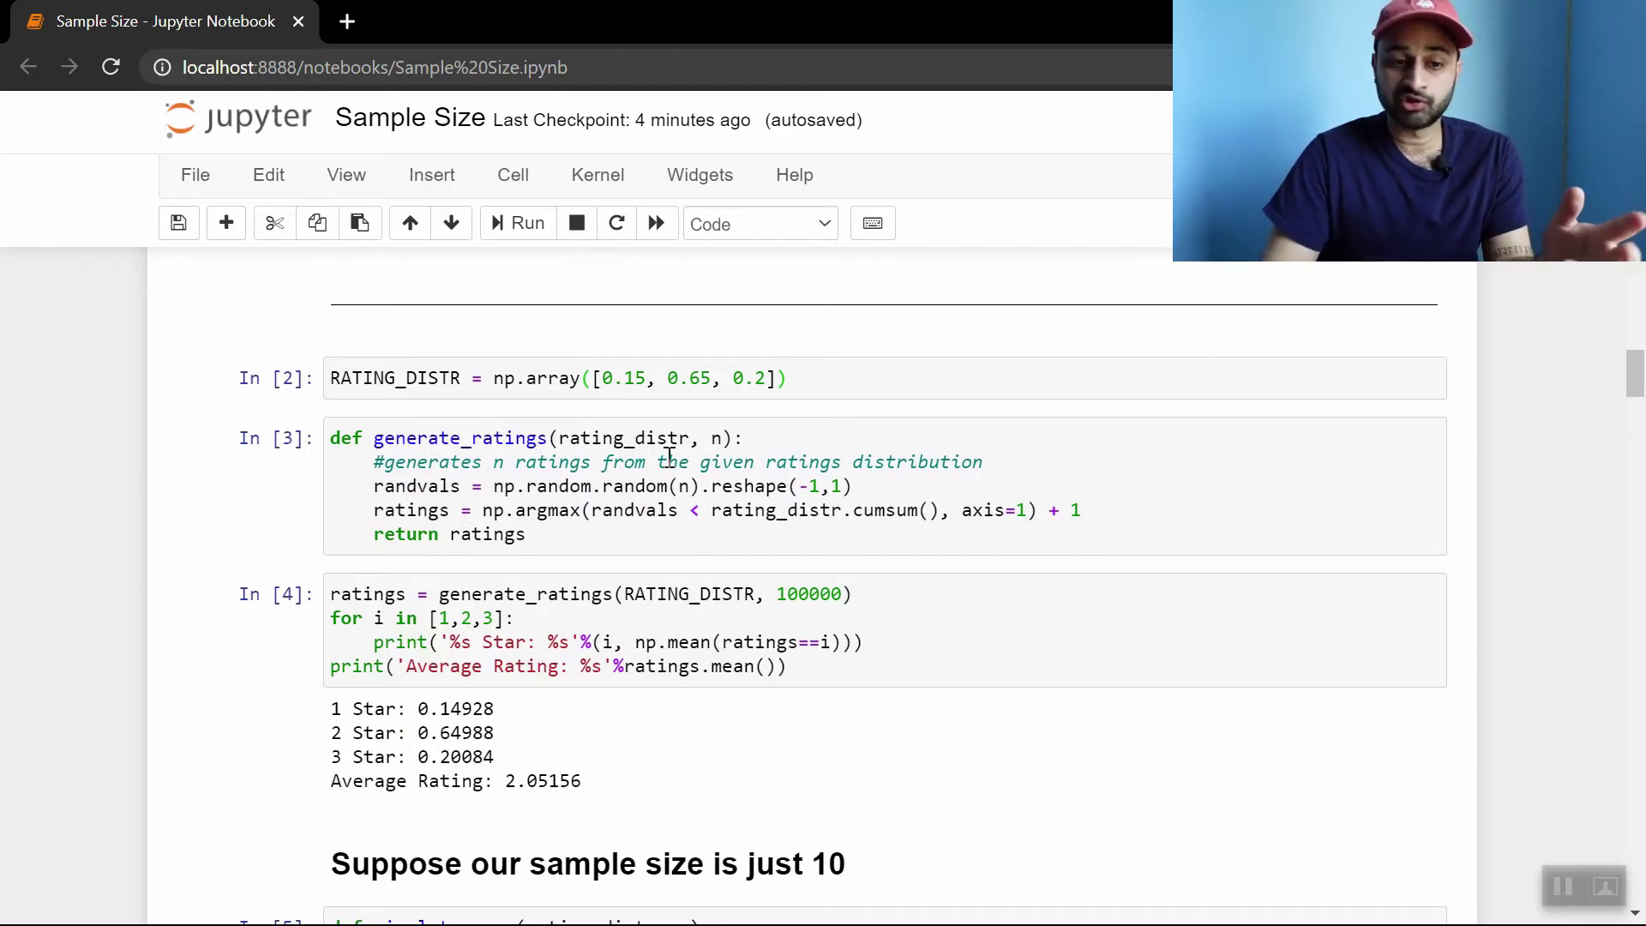
scroll(675, 442, up, 7)
scroll(661, 471, down, 5)
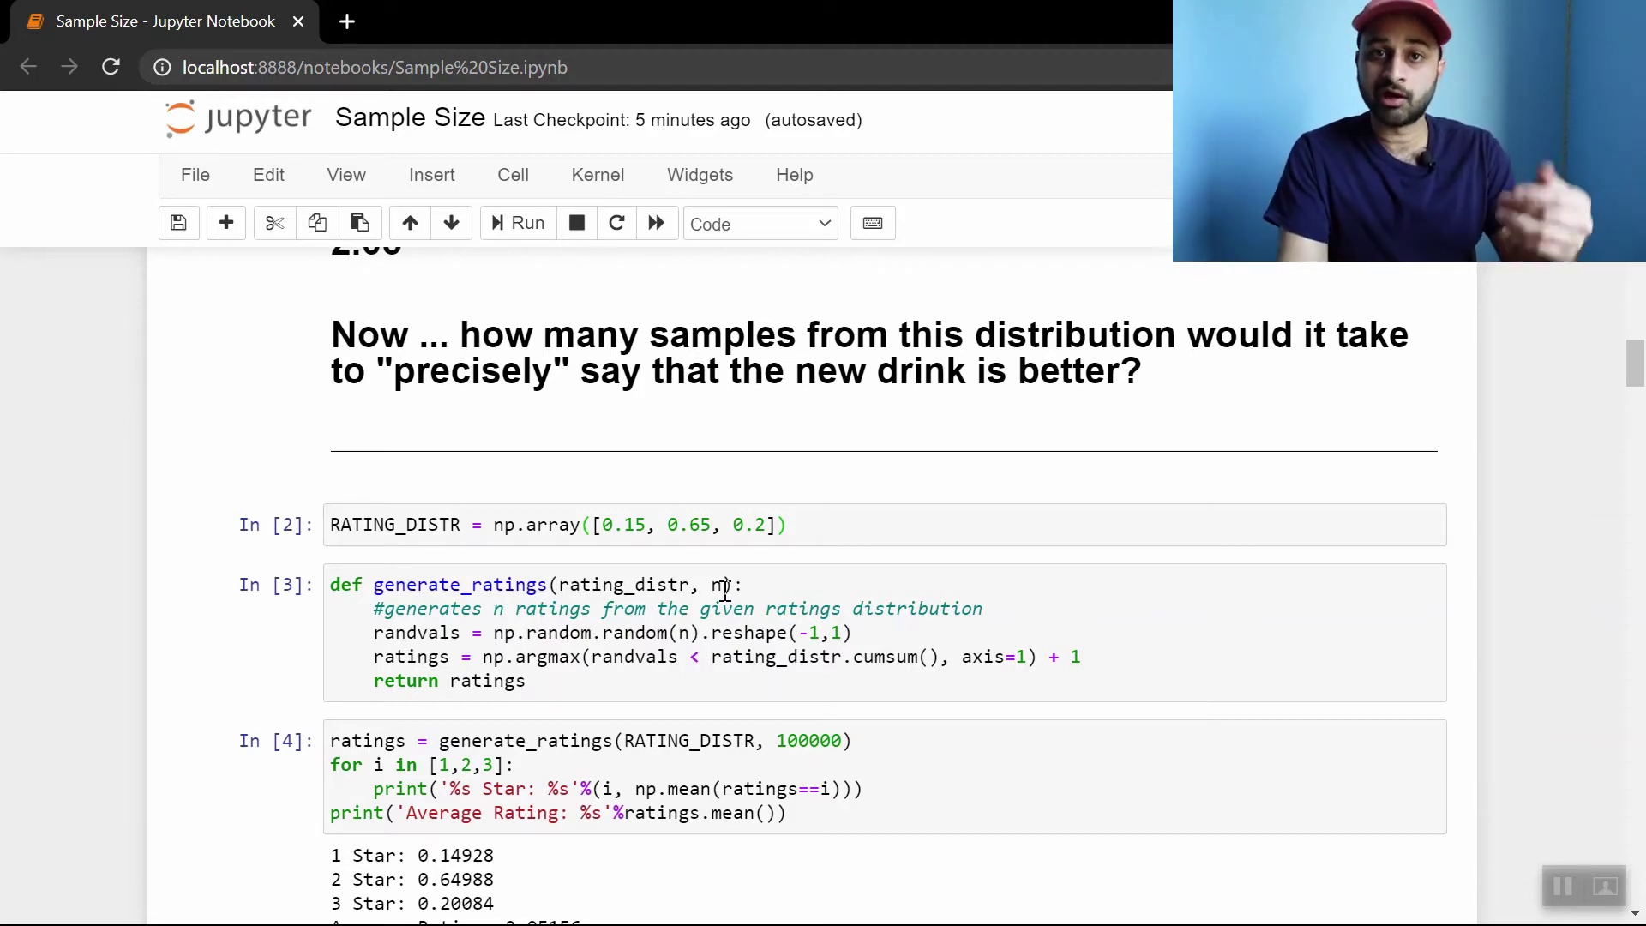
scroll(724, 592, down, 3)
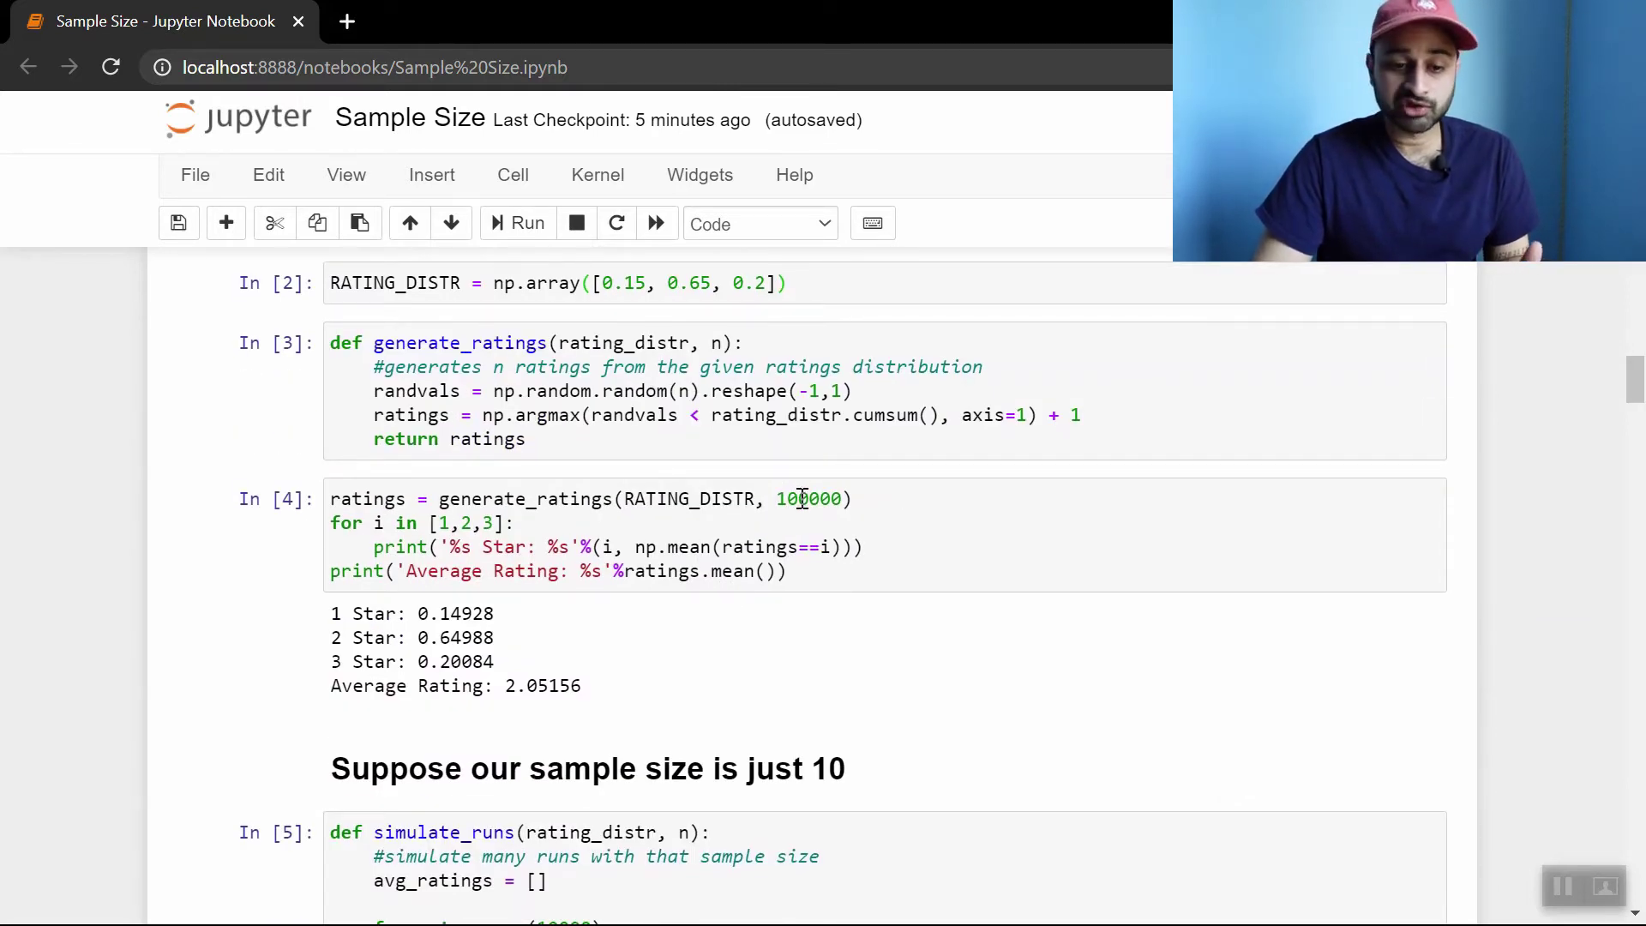
scroll(801, 499, down, 1)
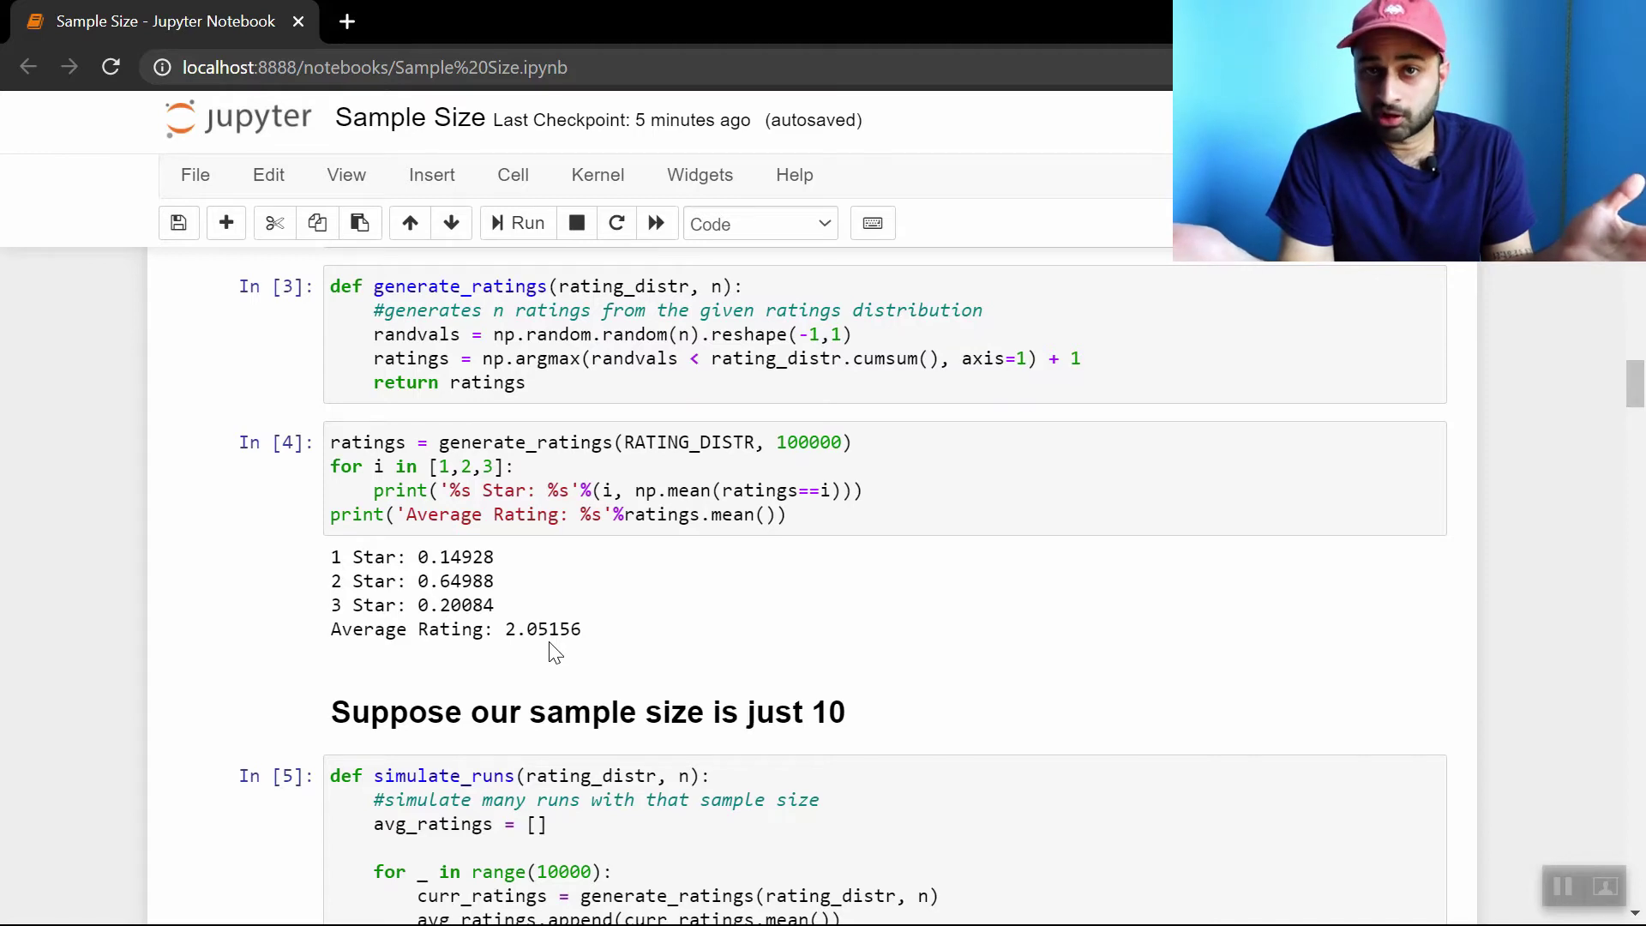
Examine the simulate_runs and plot_distribution functions and the average rating plot for a sample size of 10.
scroll(553, 651, down, 6)
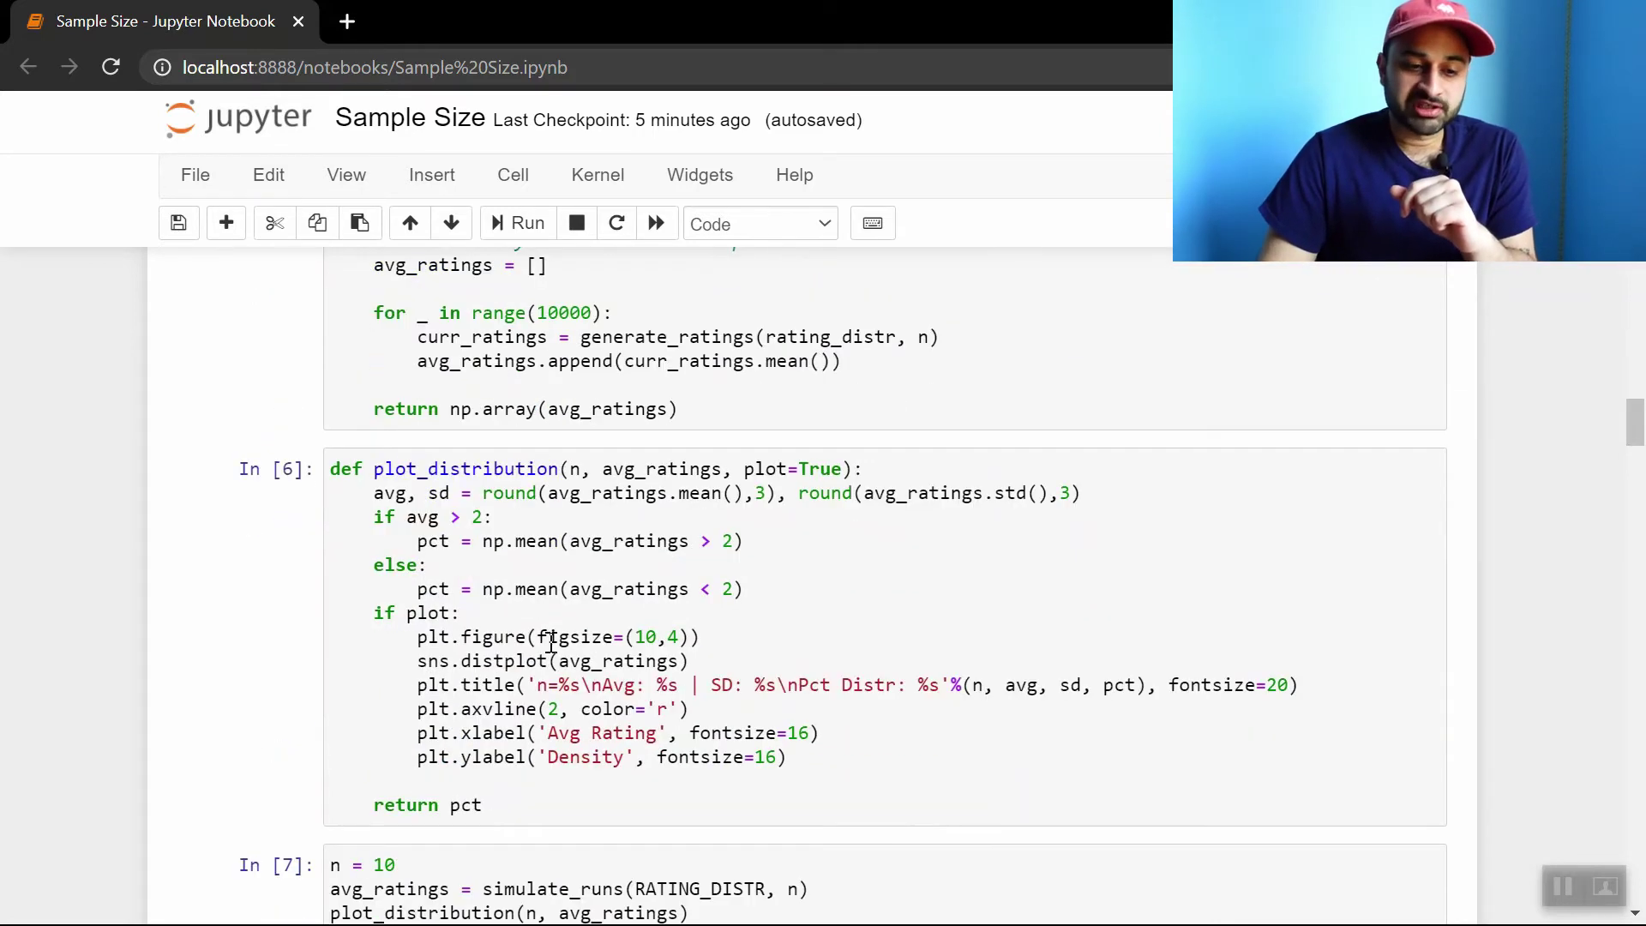
scroll(551, 644, up, 2)
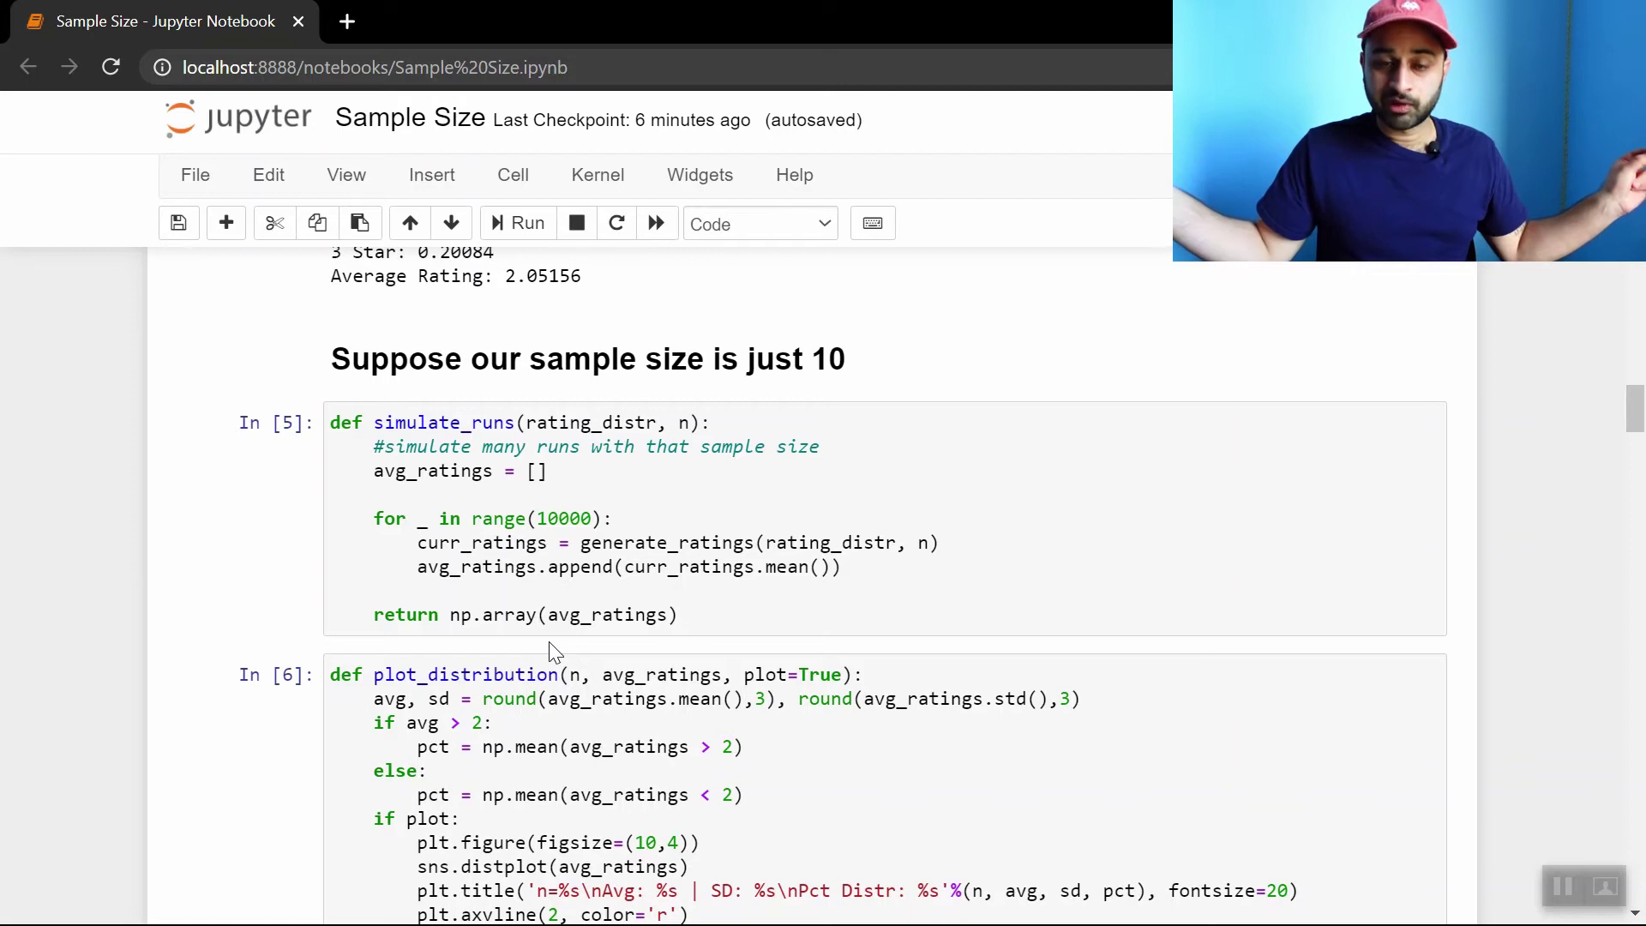
scroll(553, 652, down, 11)
scroll(553, 652, down, 1)
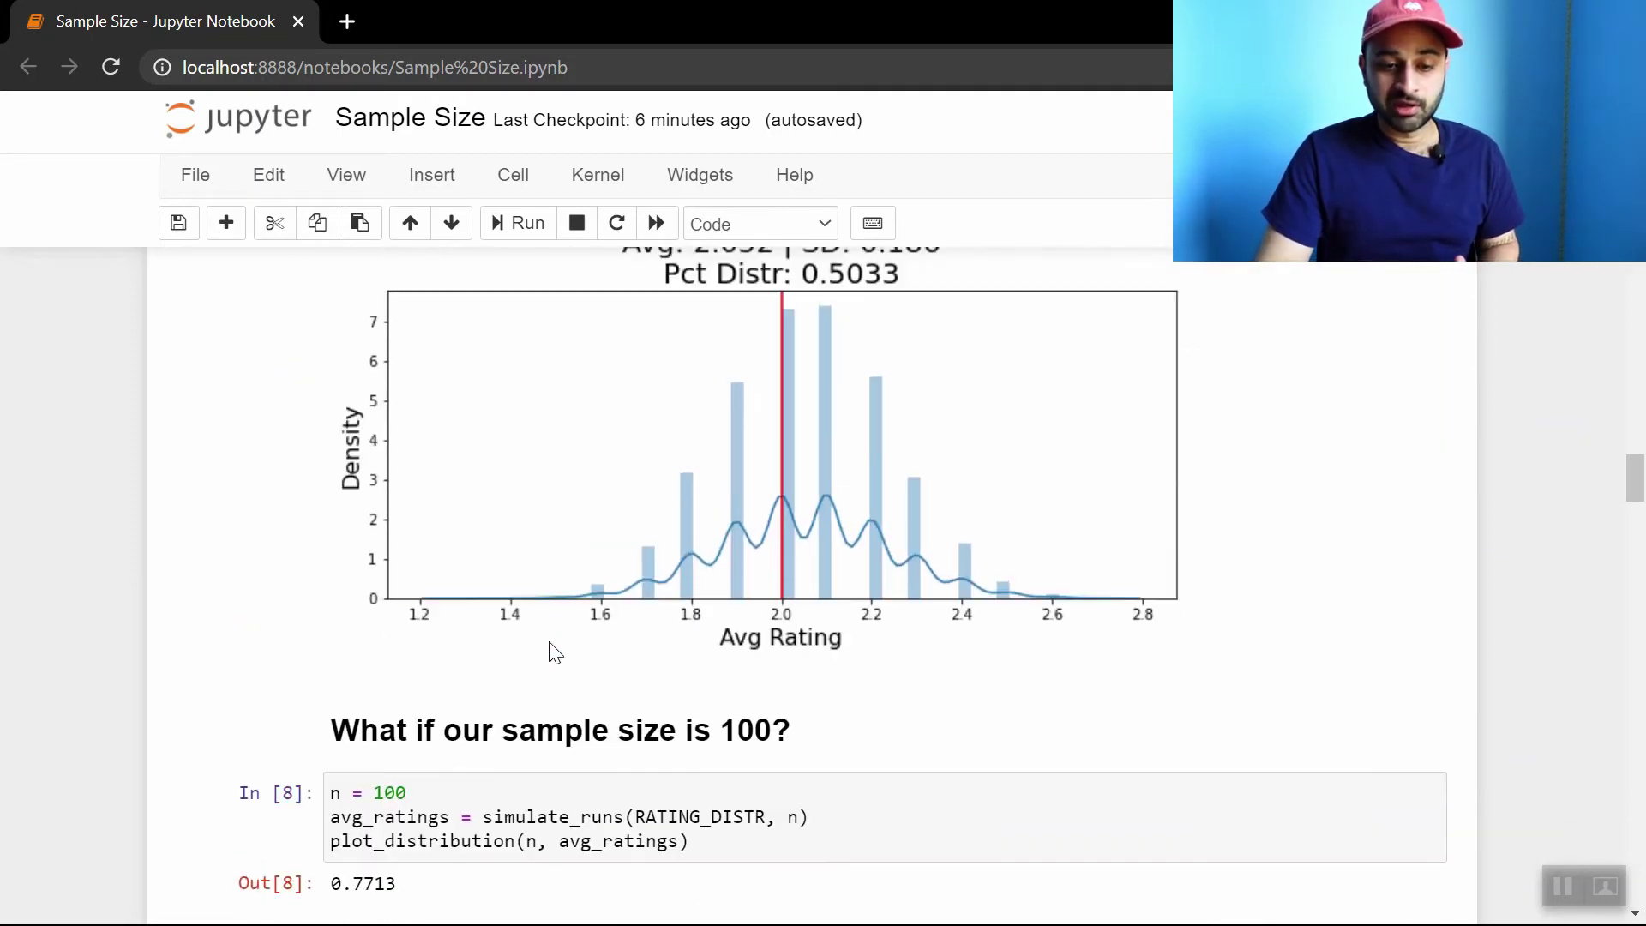
scroll(556, 653, up, 1)
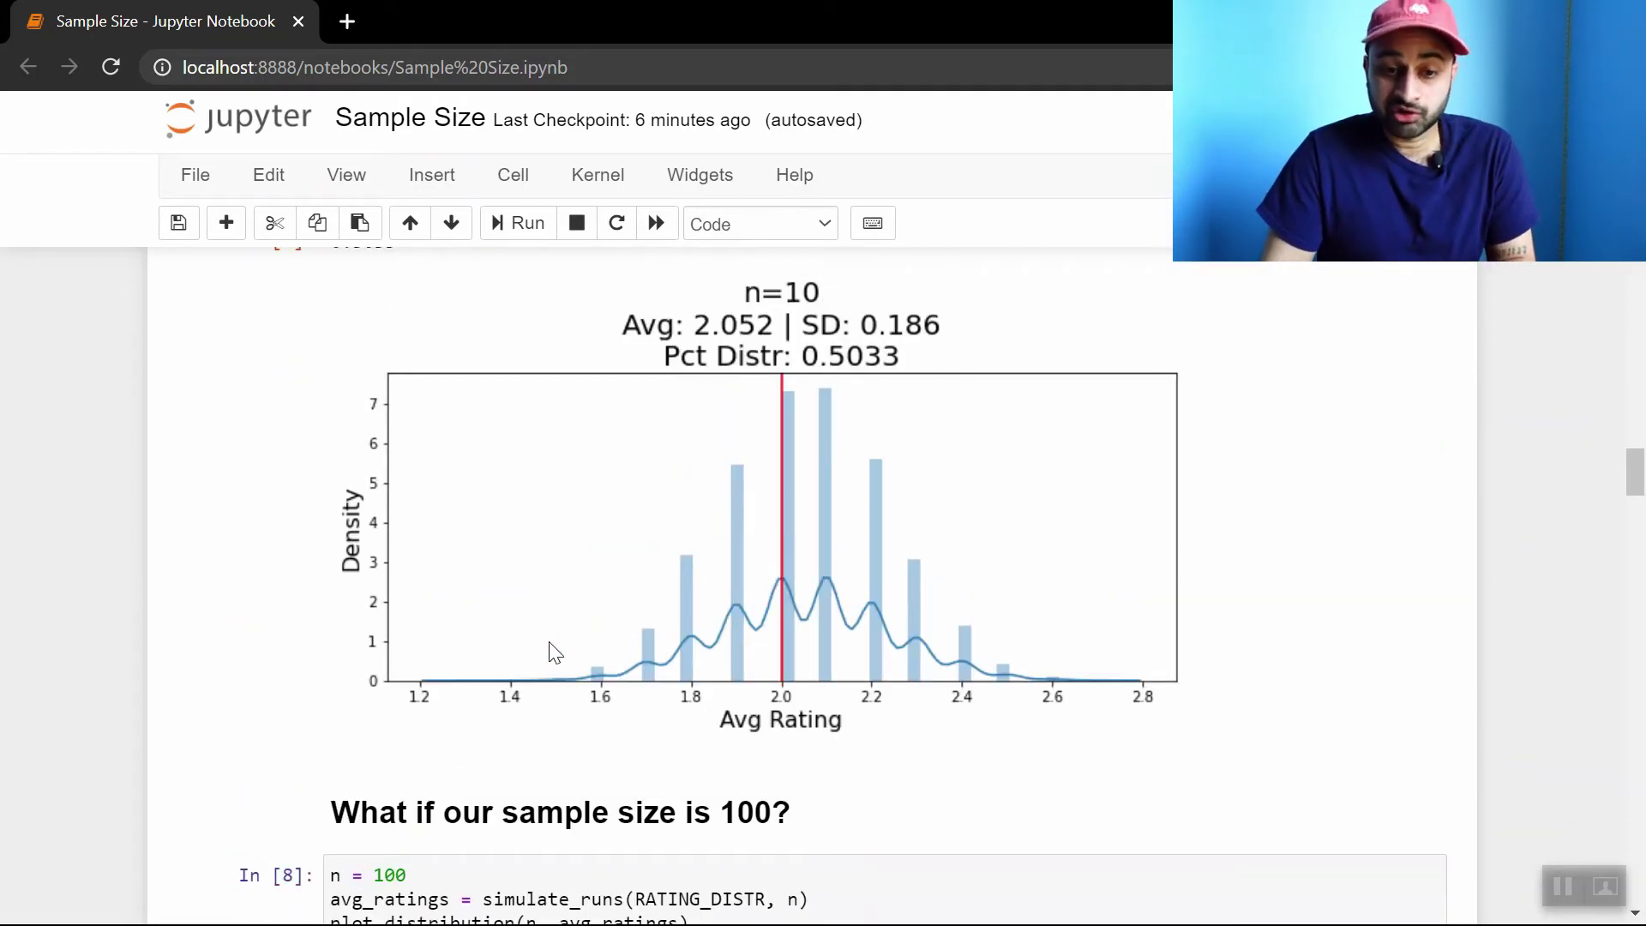
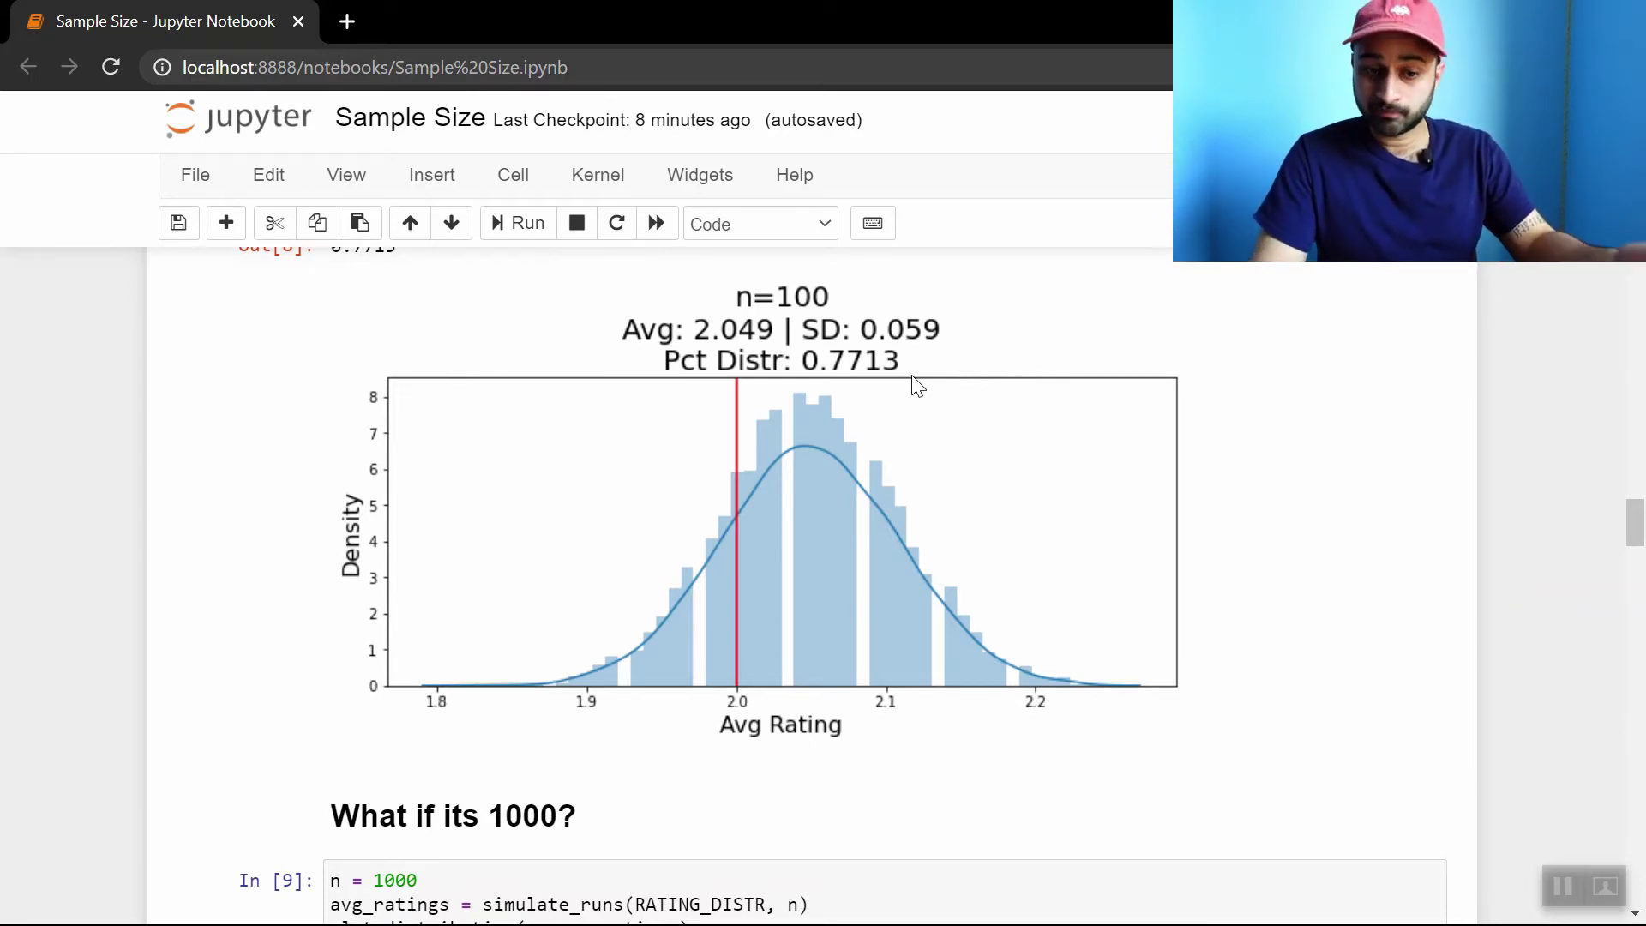
Compare the average rating plots for sample sizes of 100 and 1000.
scroll(916, 384, down, 8)
scroll(916, 384, down, 1)
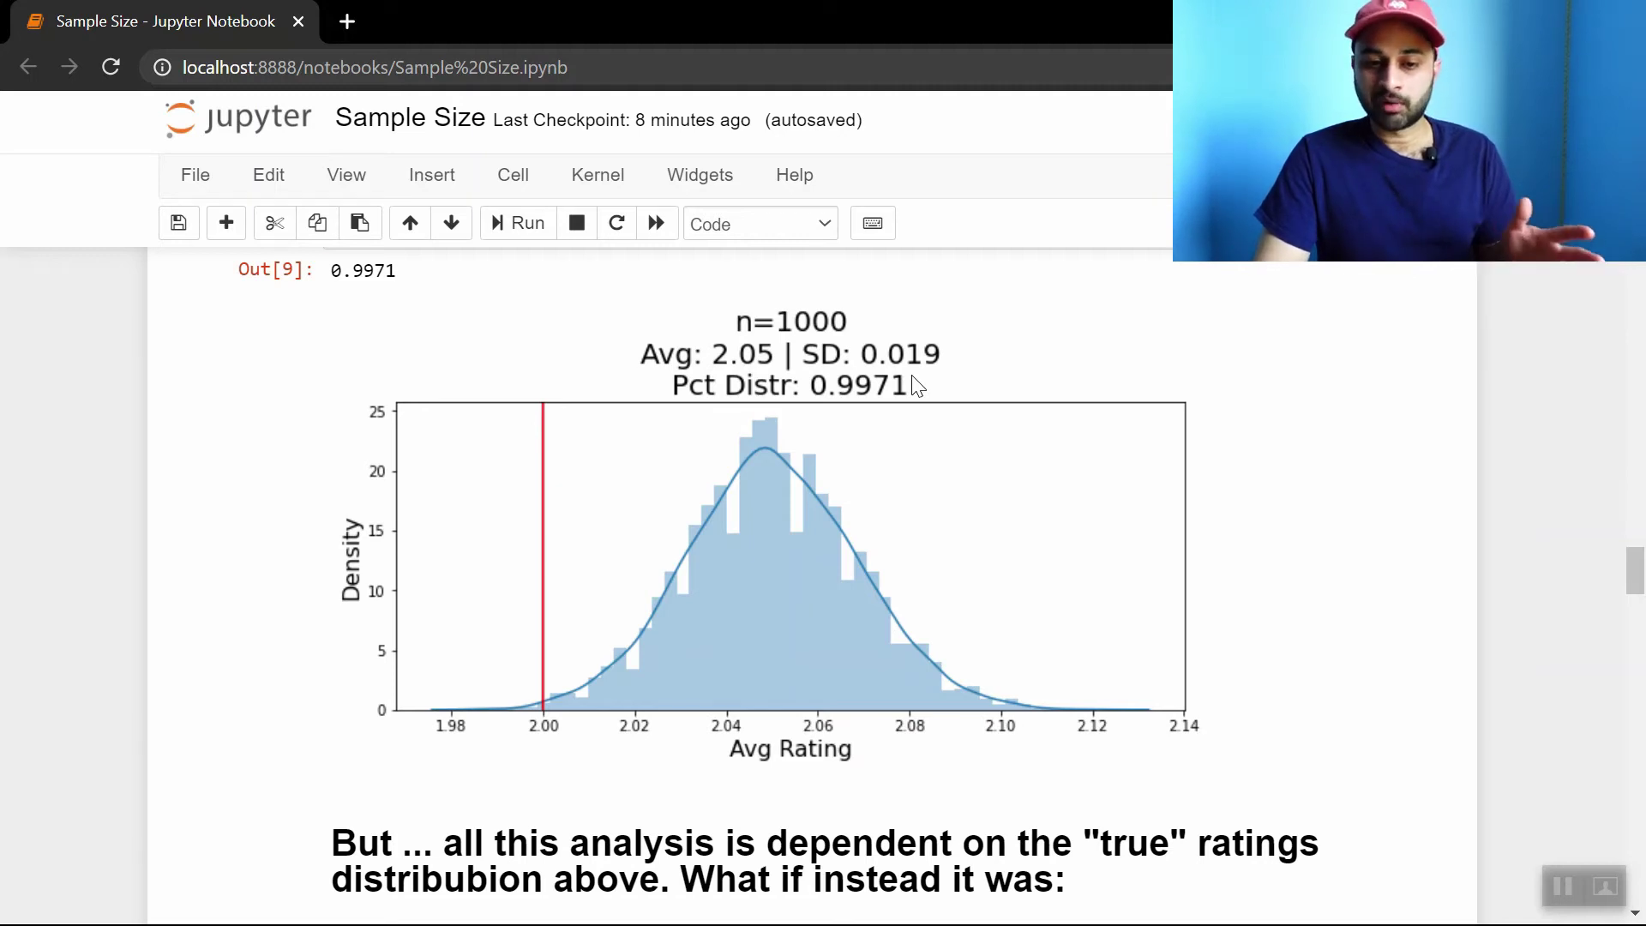
scroll(915, 386, up, 7)
scroll(915, 386, down, 4)
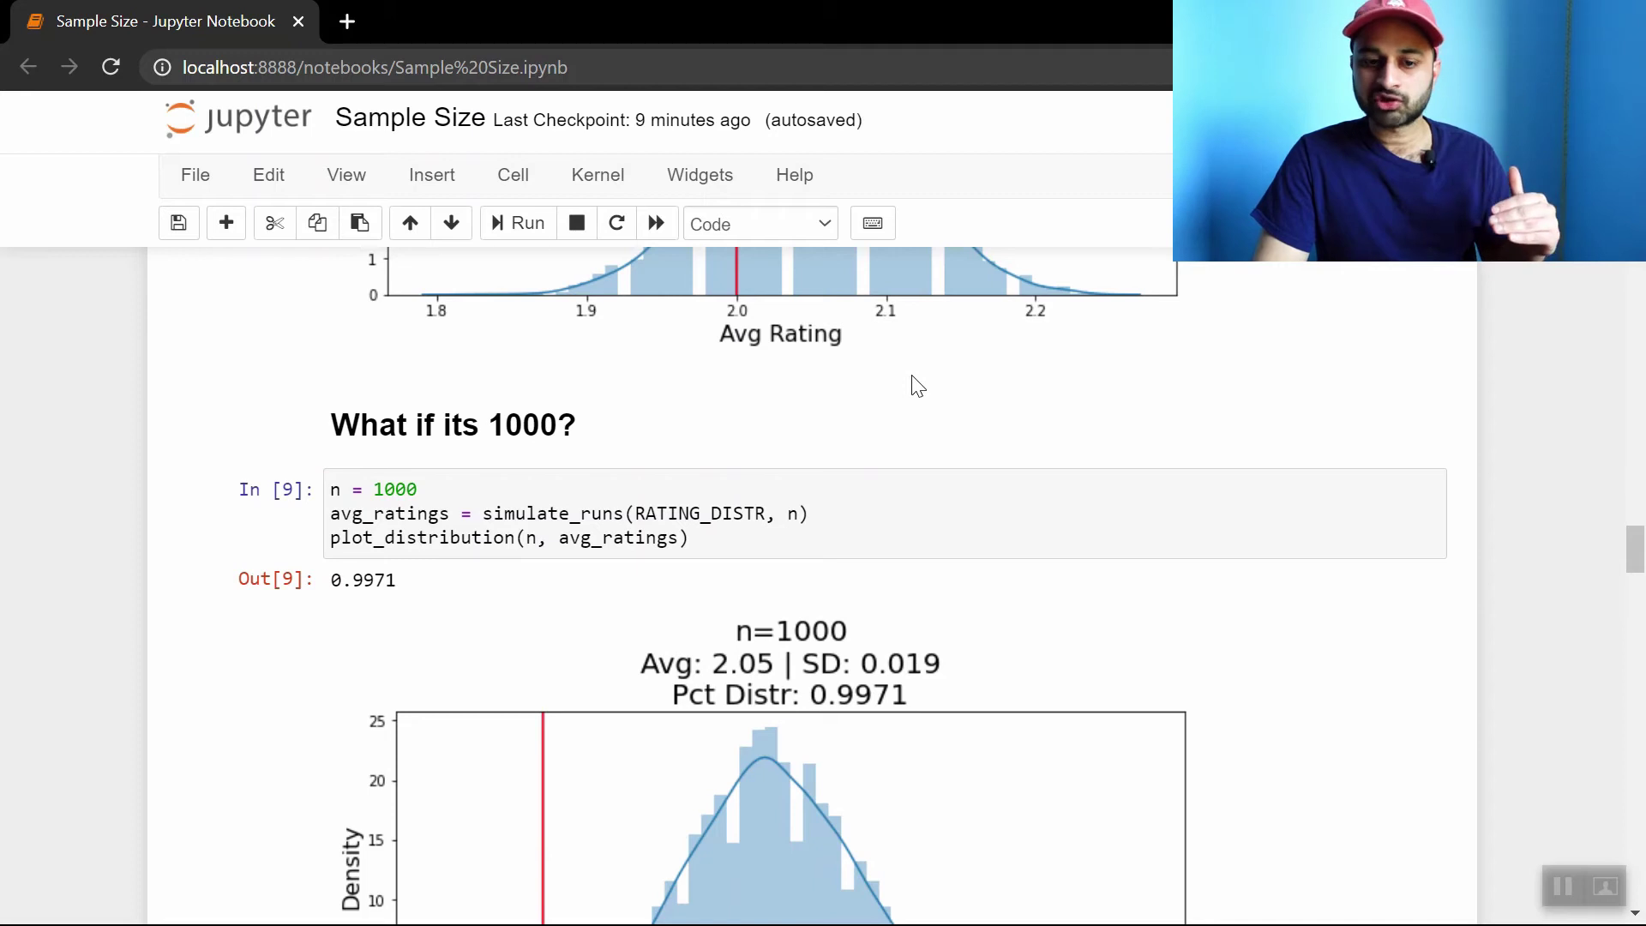
scroll(915, 386, down, 1)
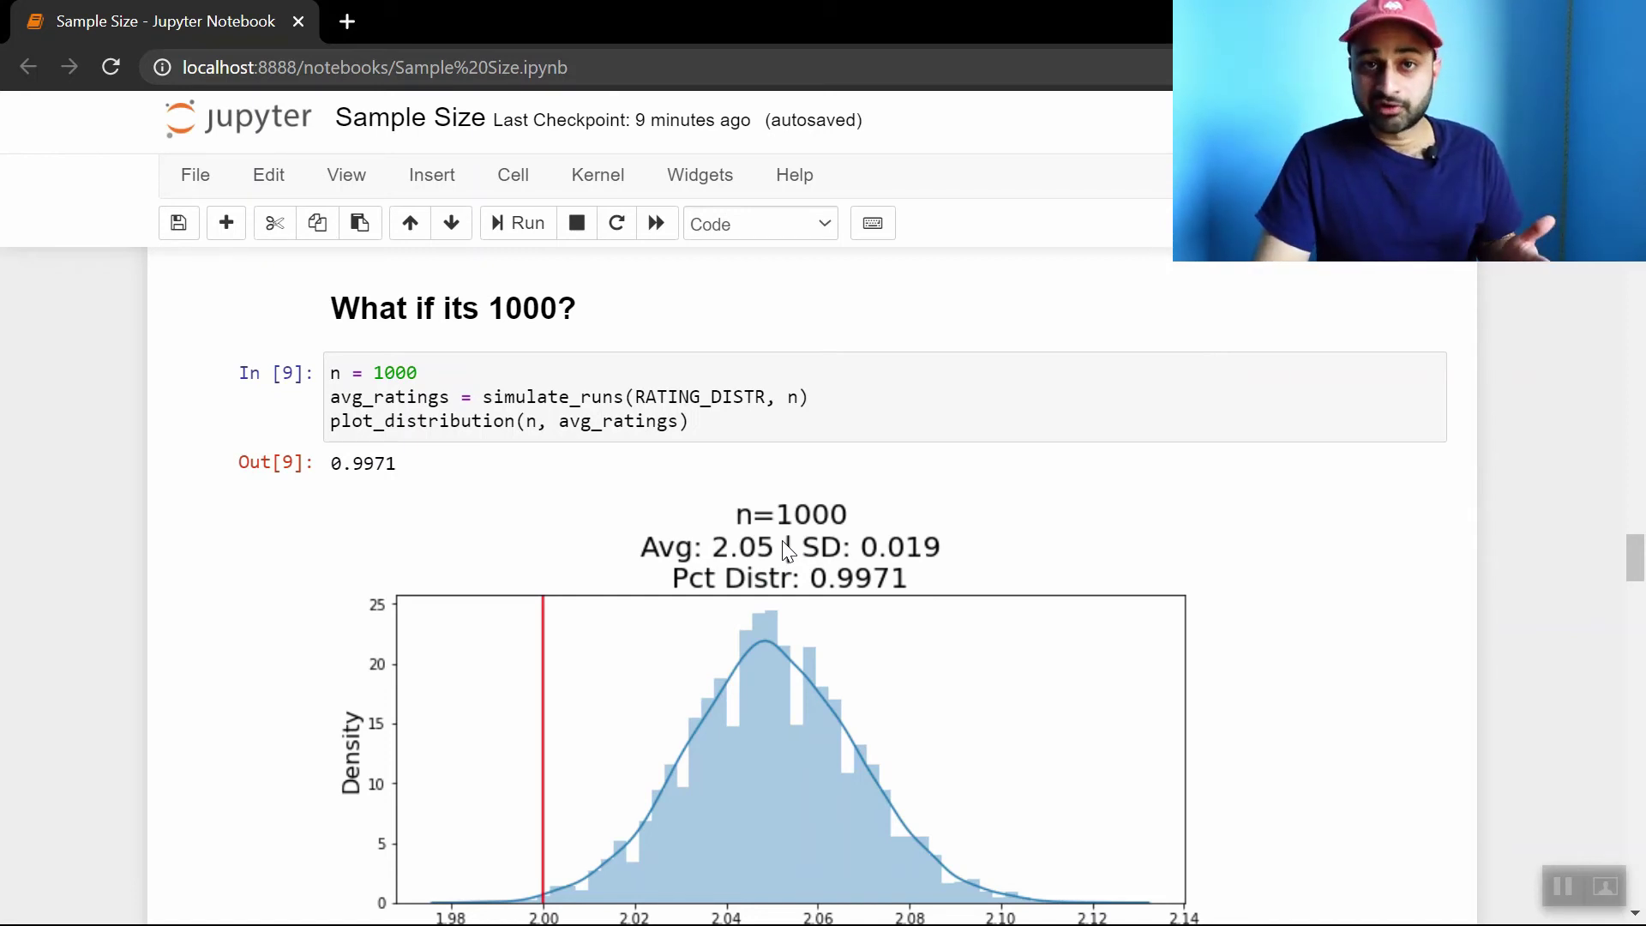
Review the alternative "true" distribution of 5%, 50% and 45% and its average rating plot for n=10.
scroll(787, 549, down, 7)
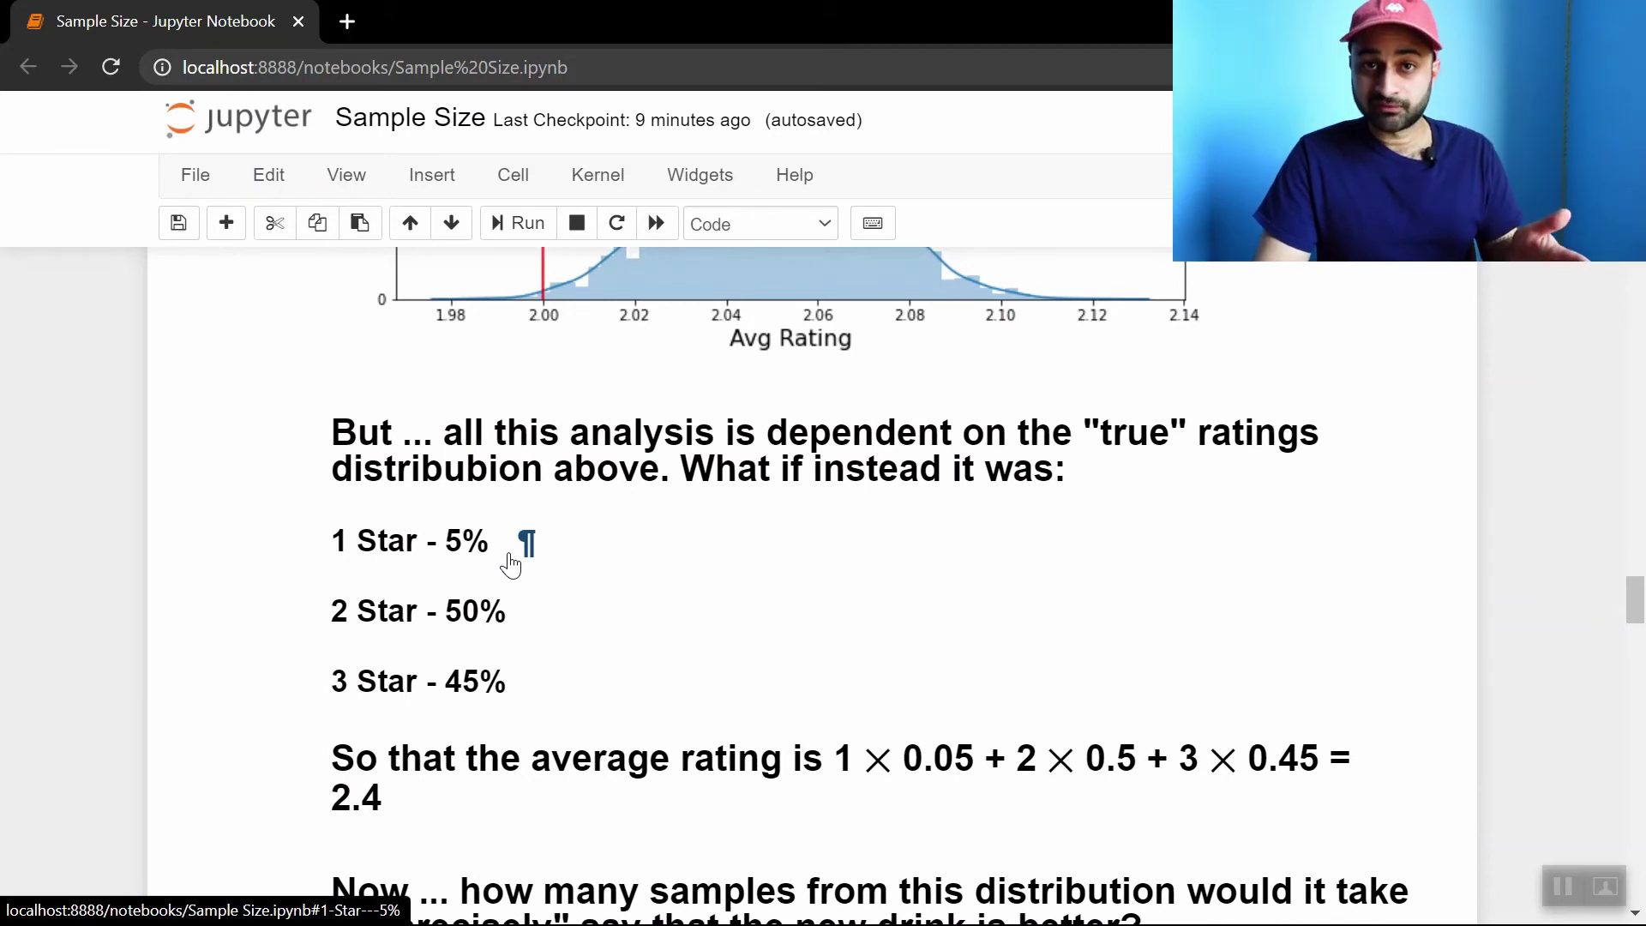
scroll(511, 566, down, 2)
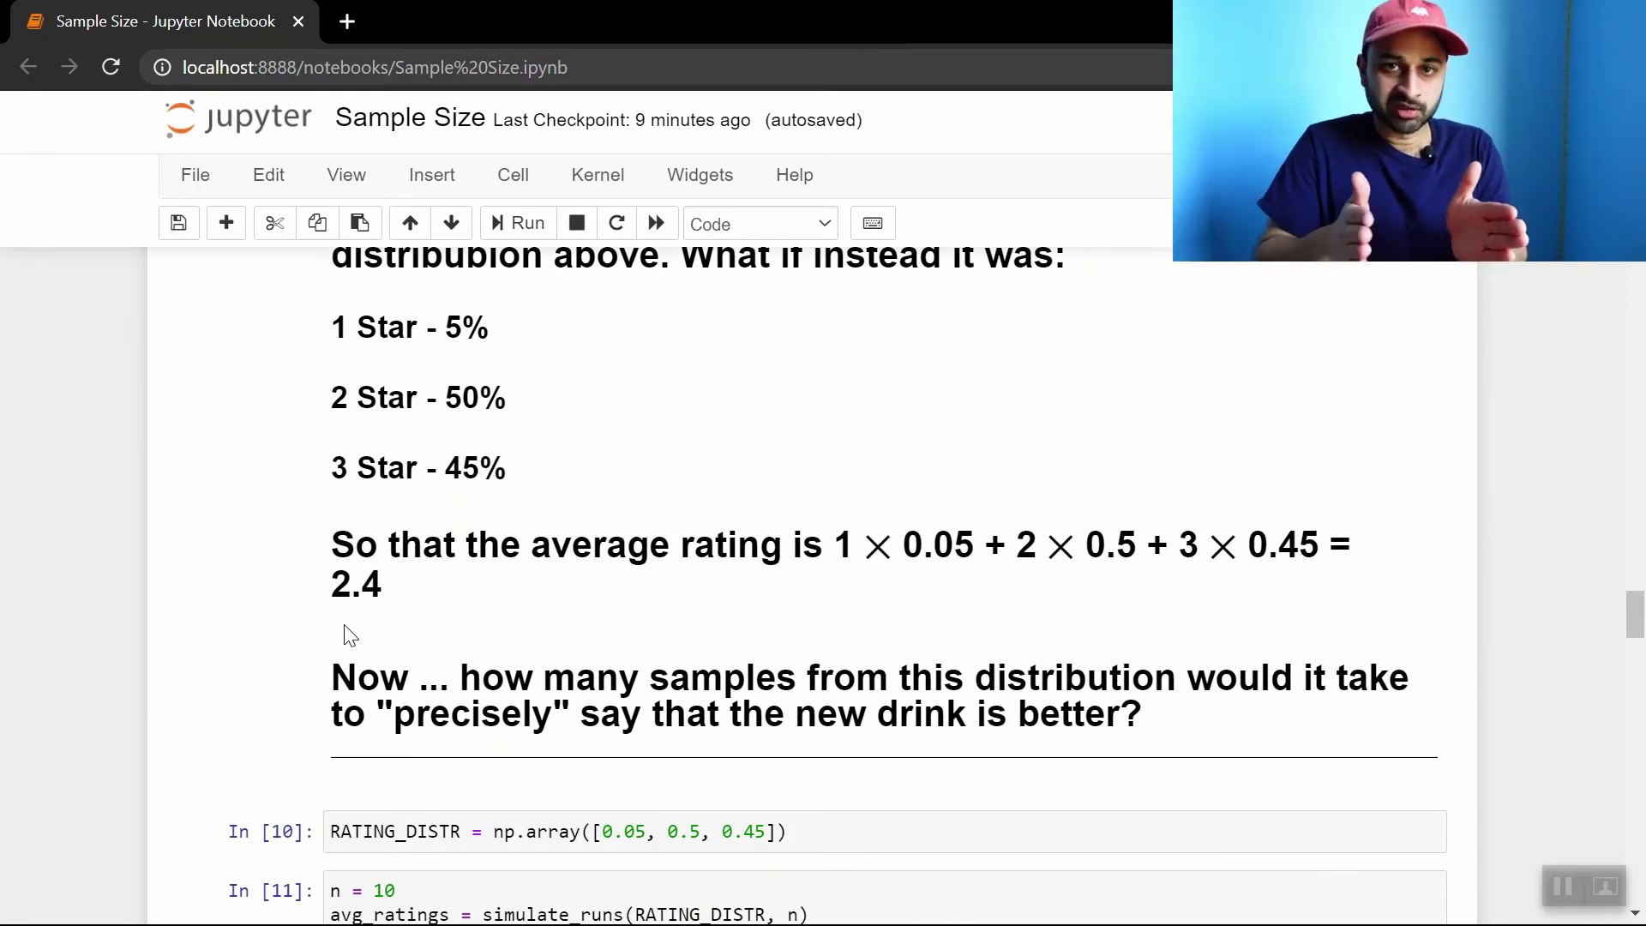
scroll(350, 634, down, 4)
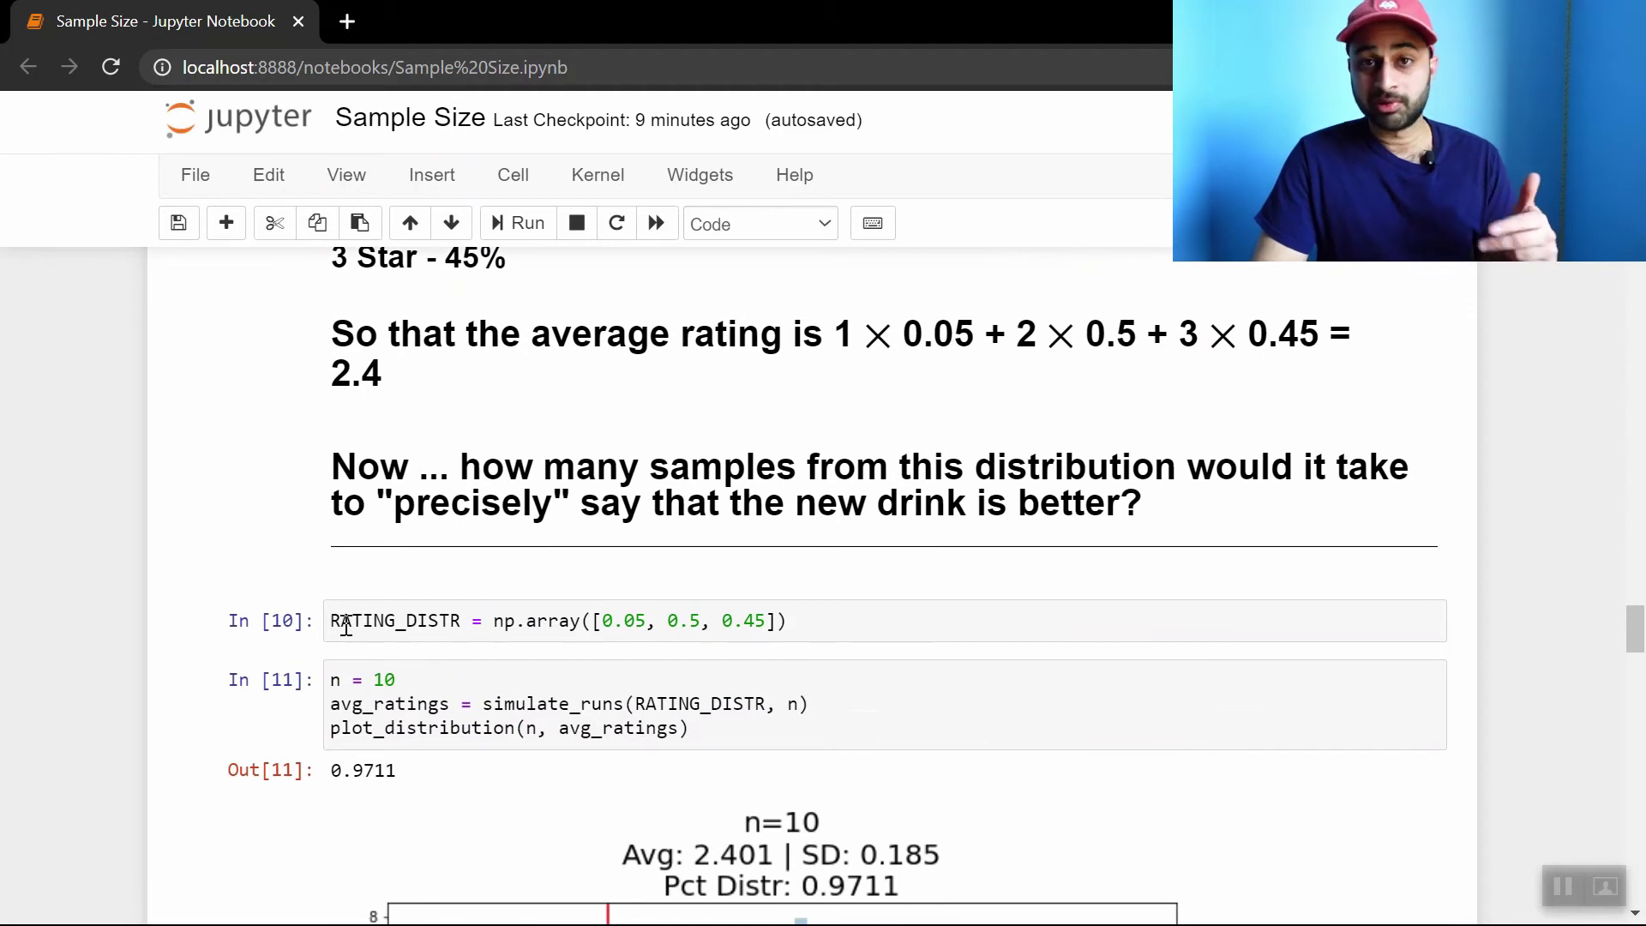
scroll(350, 634, down, 2)
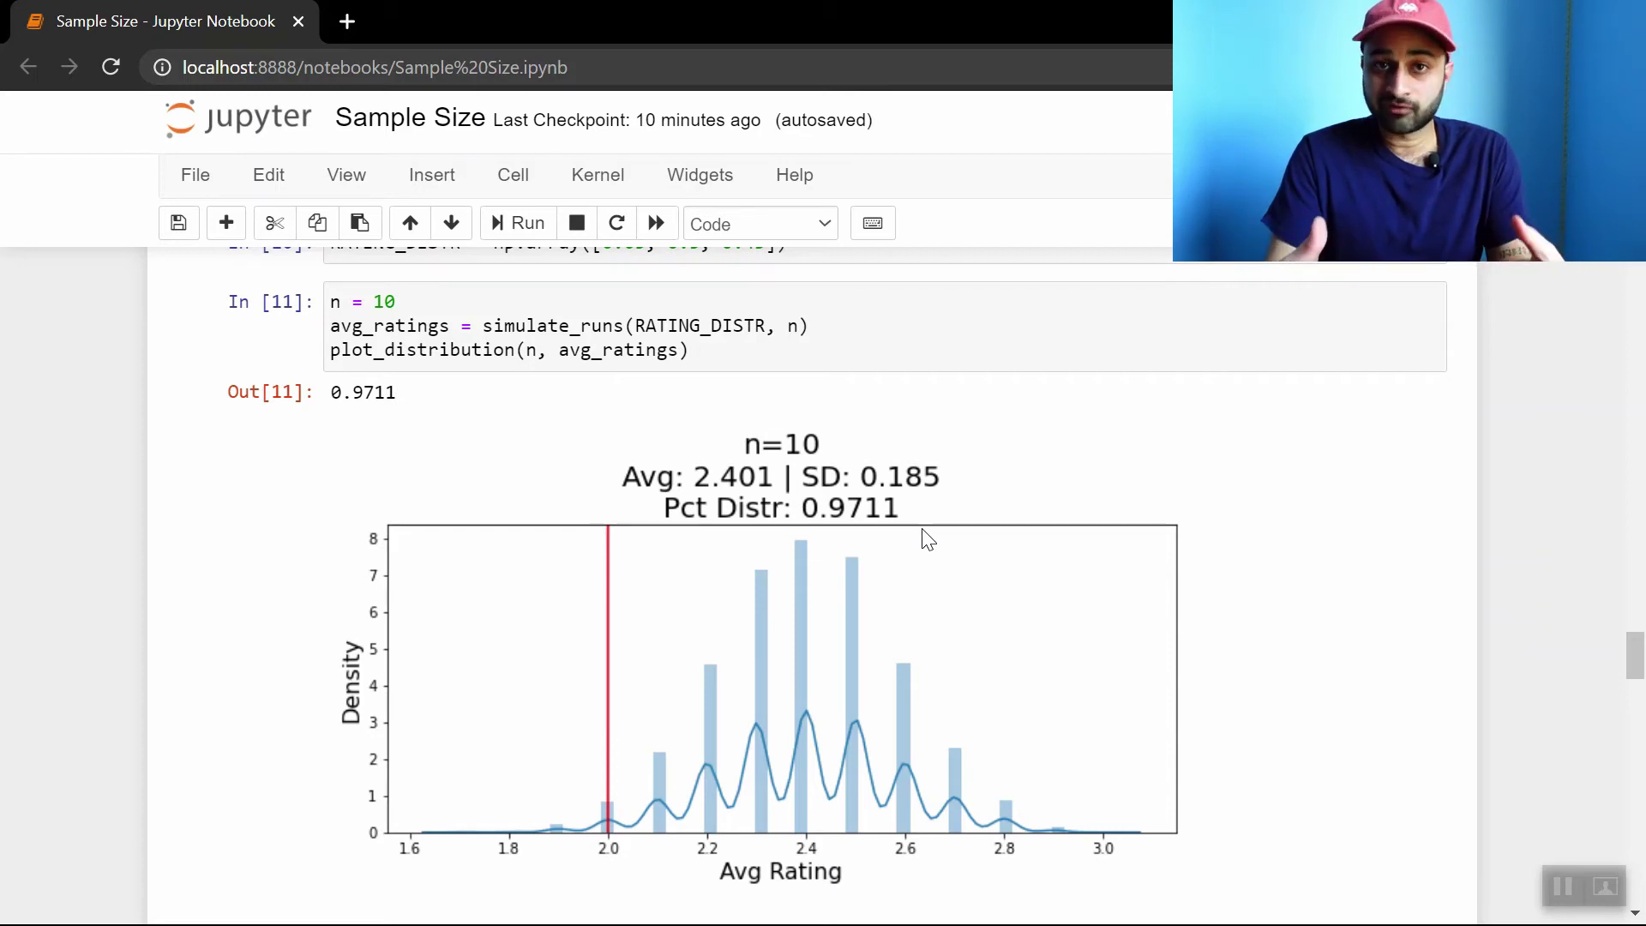
scroll(927, 538, up, 8)
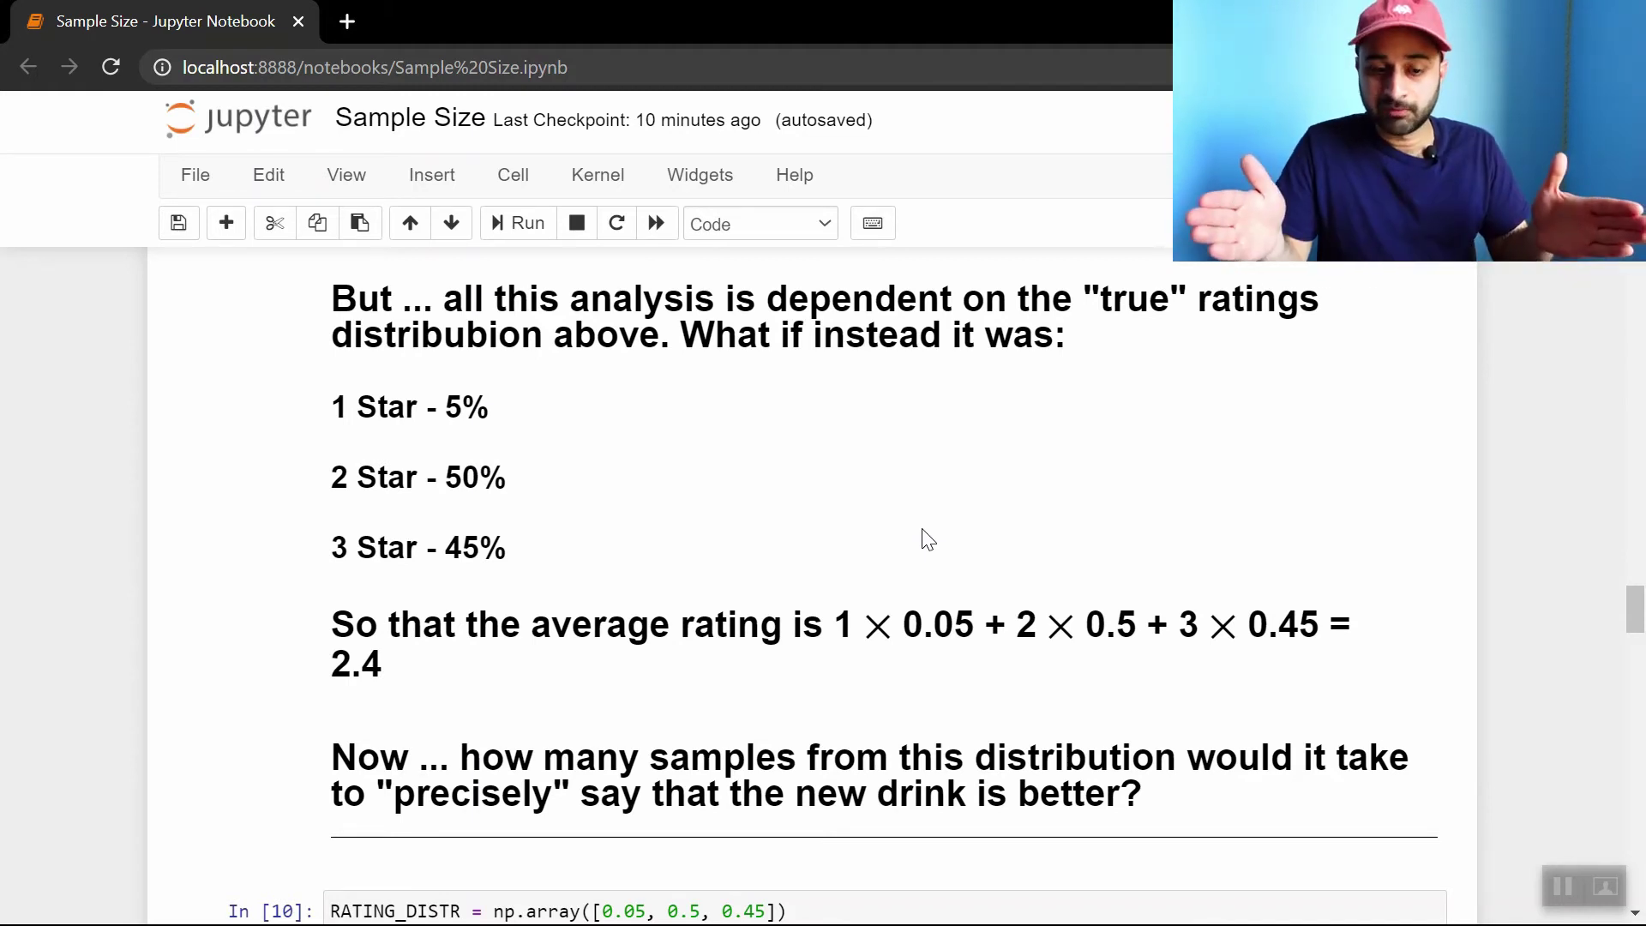
scroll(928, 539, down, 5)
scroll(928, 539, down, 5)
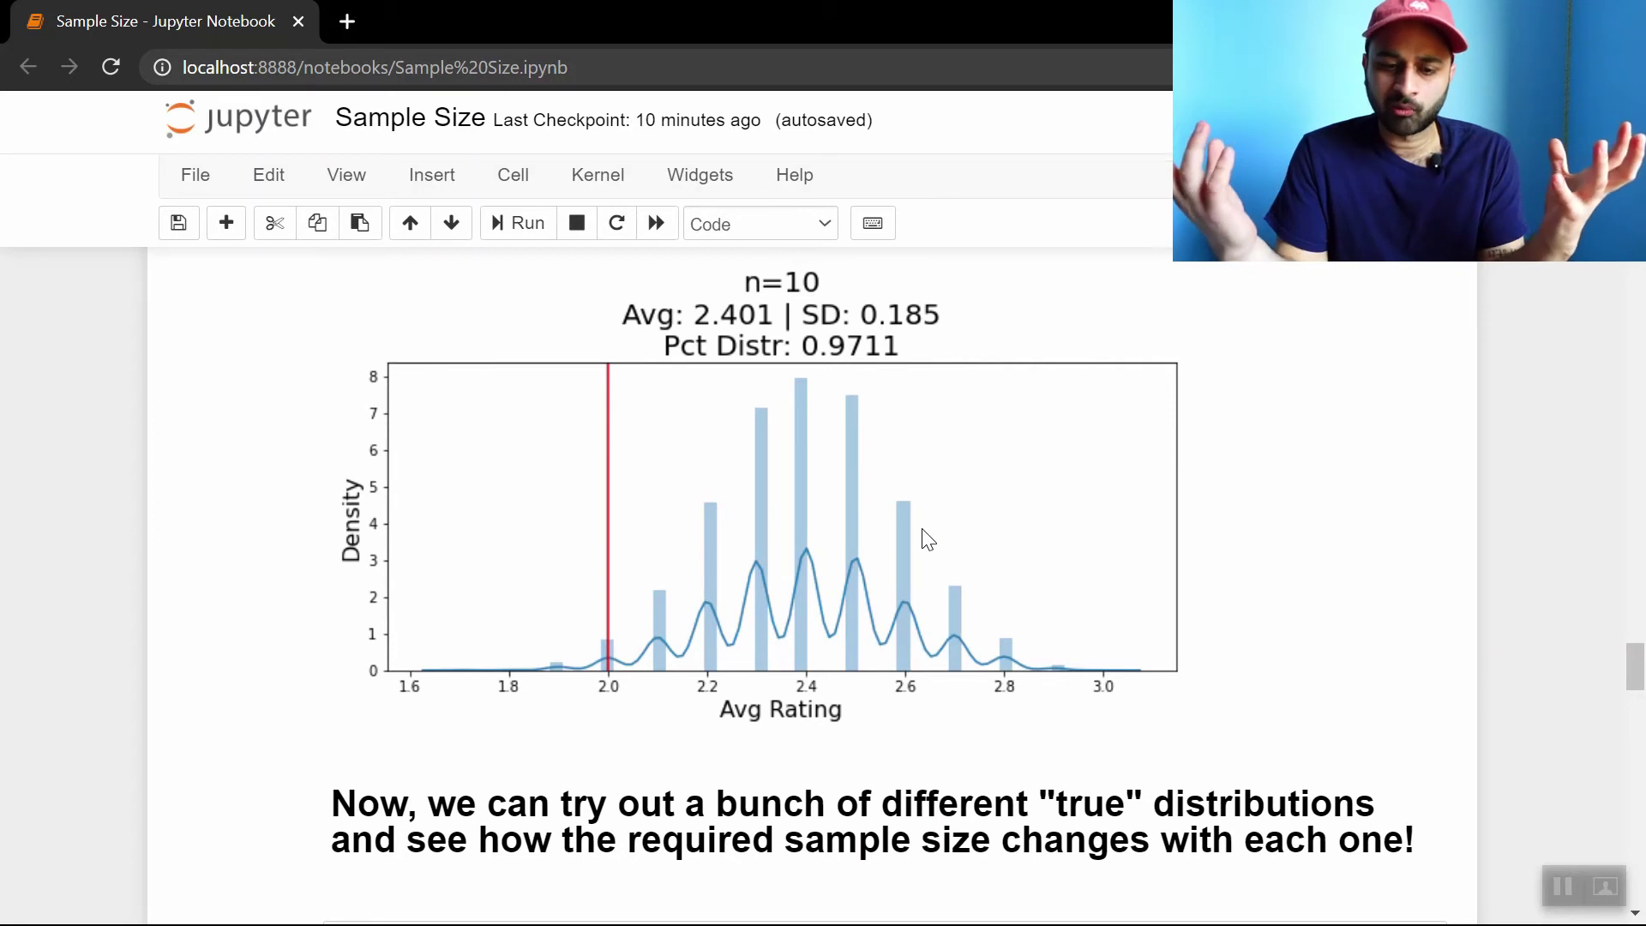
Examine the cells testing many rating distributions, highlighting the loop over rating_distributions and the loop over sample sizes n.
scroll(922, 528, down, 4)
scroll(925, 528, down, 1)
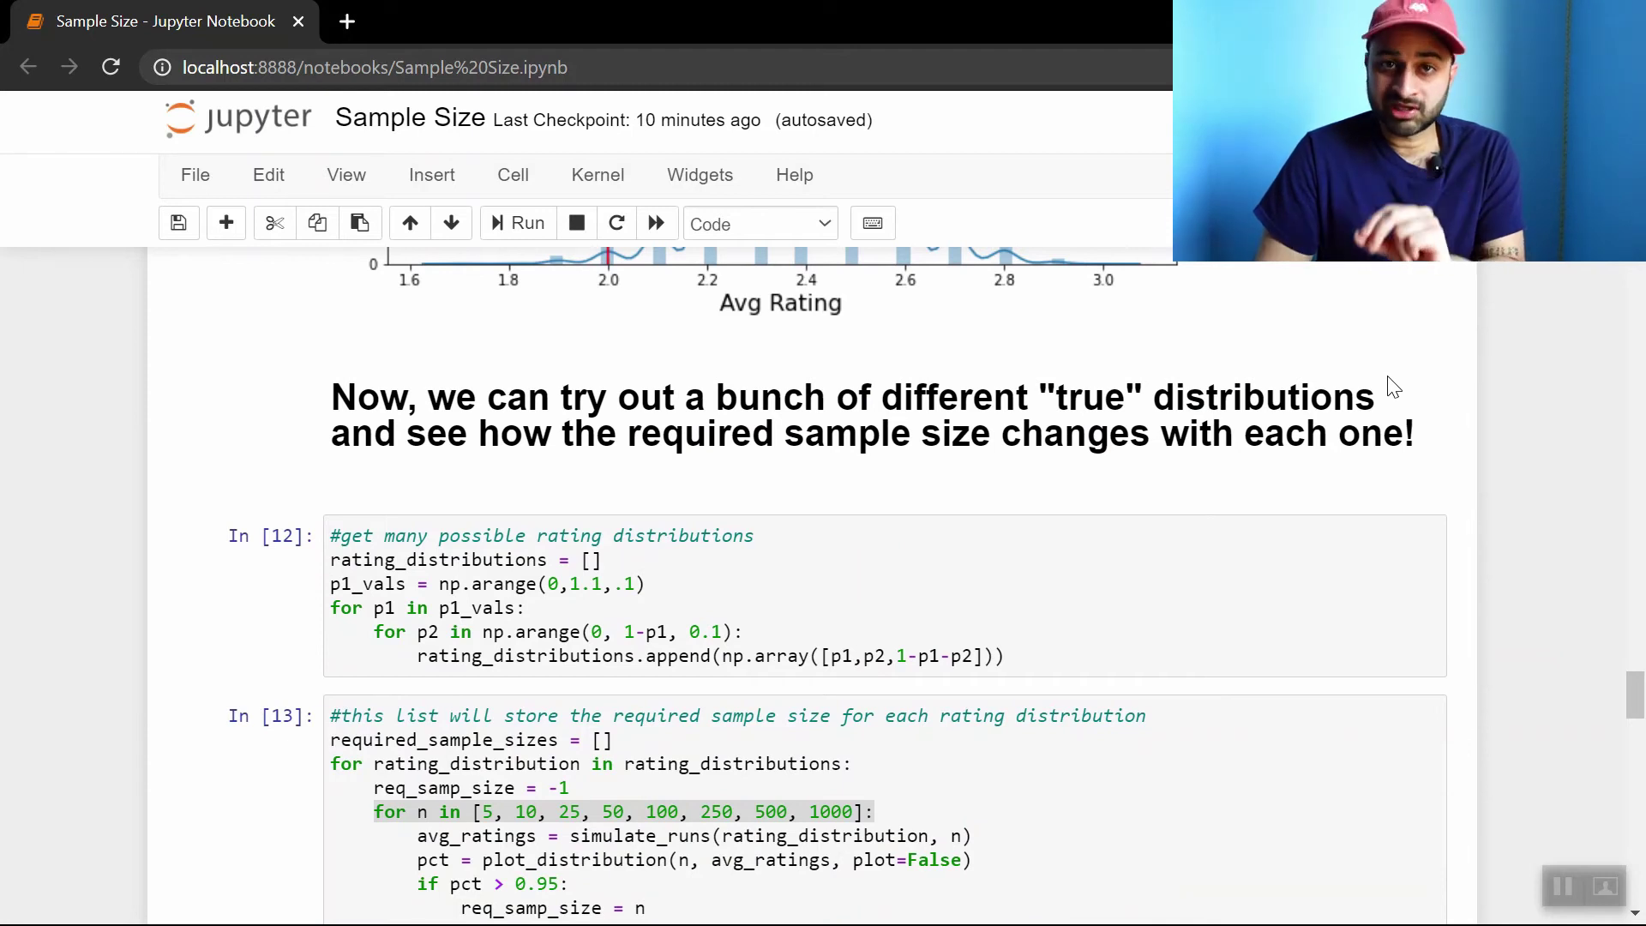
scroll(1346, 514, down, 2)
click(1302, 646)
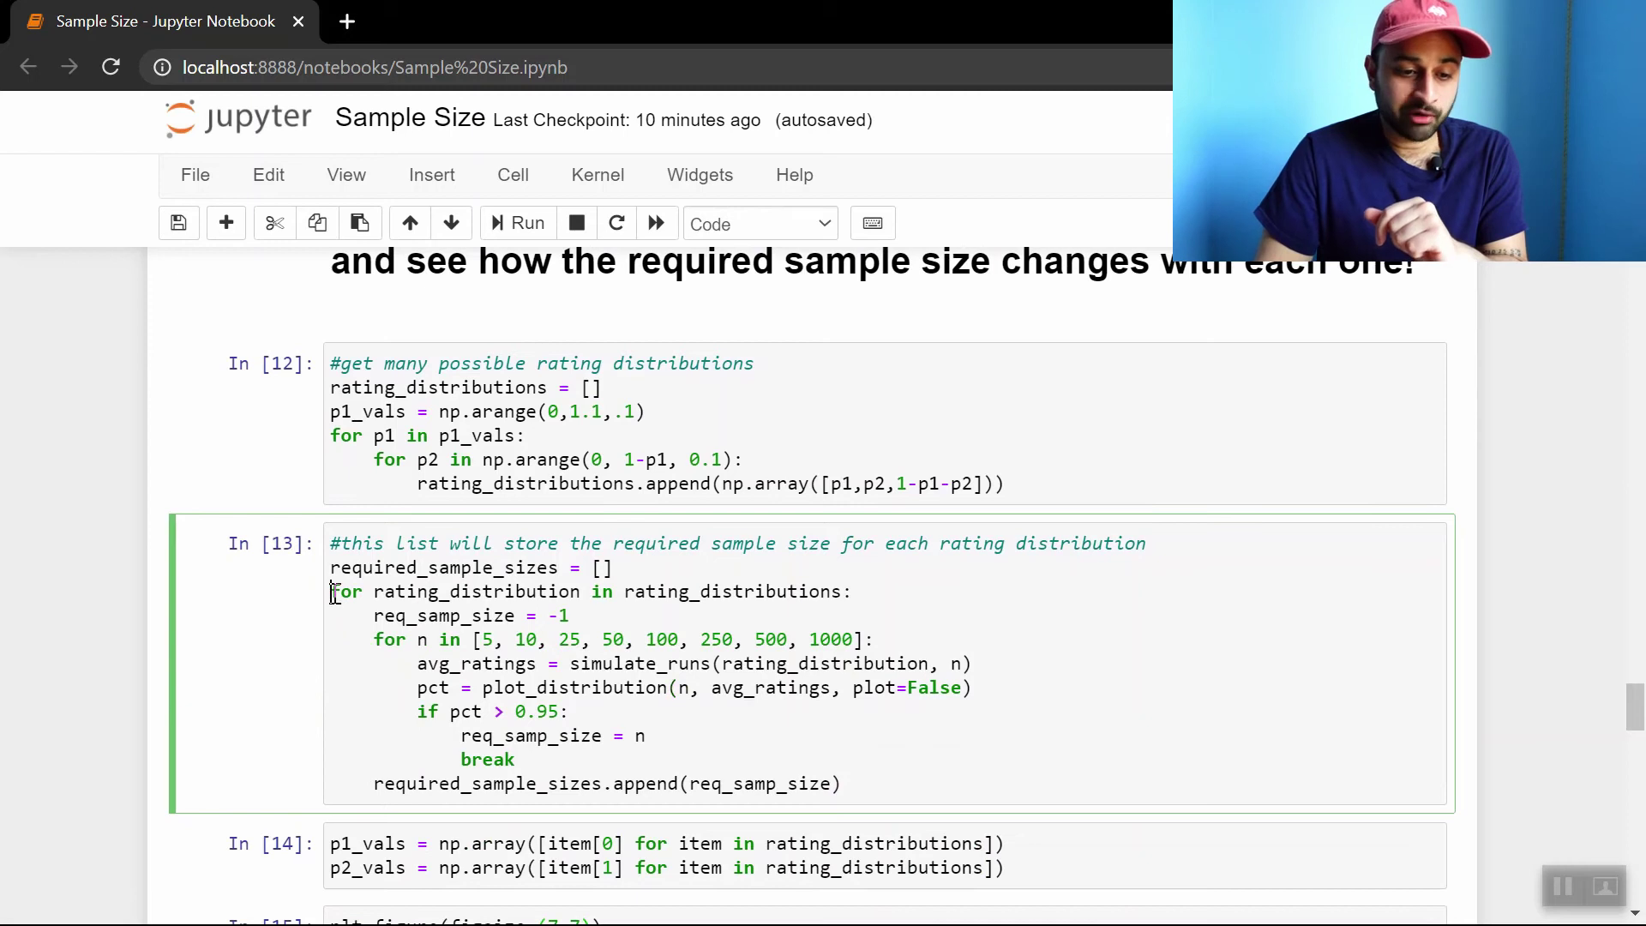
drag(330, 592, 881, 591)
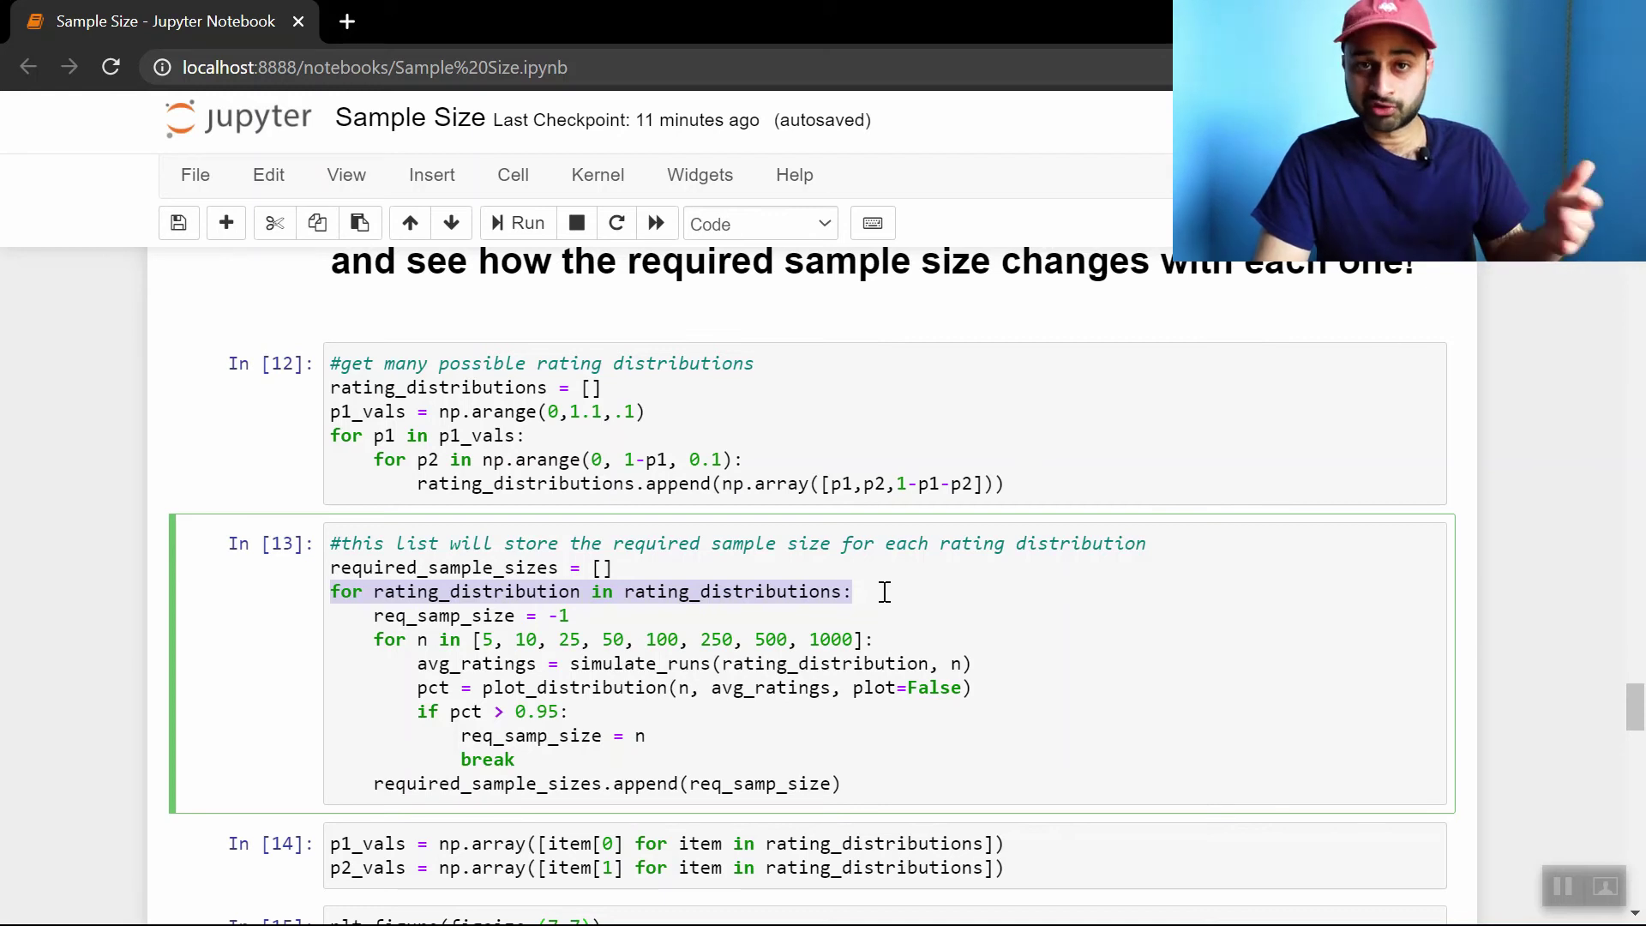
scroll(884, 592, down, 2)
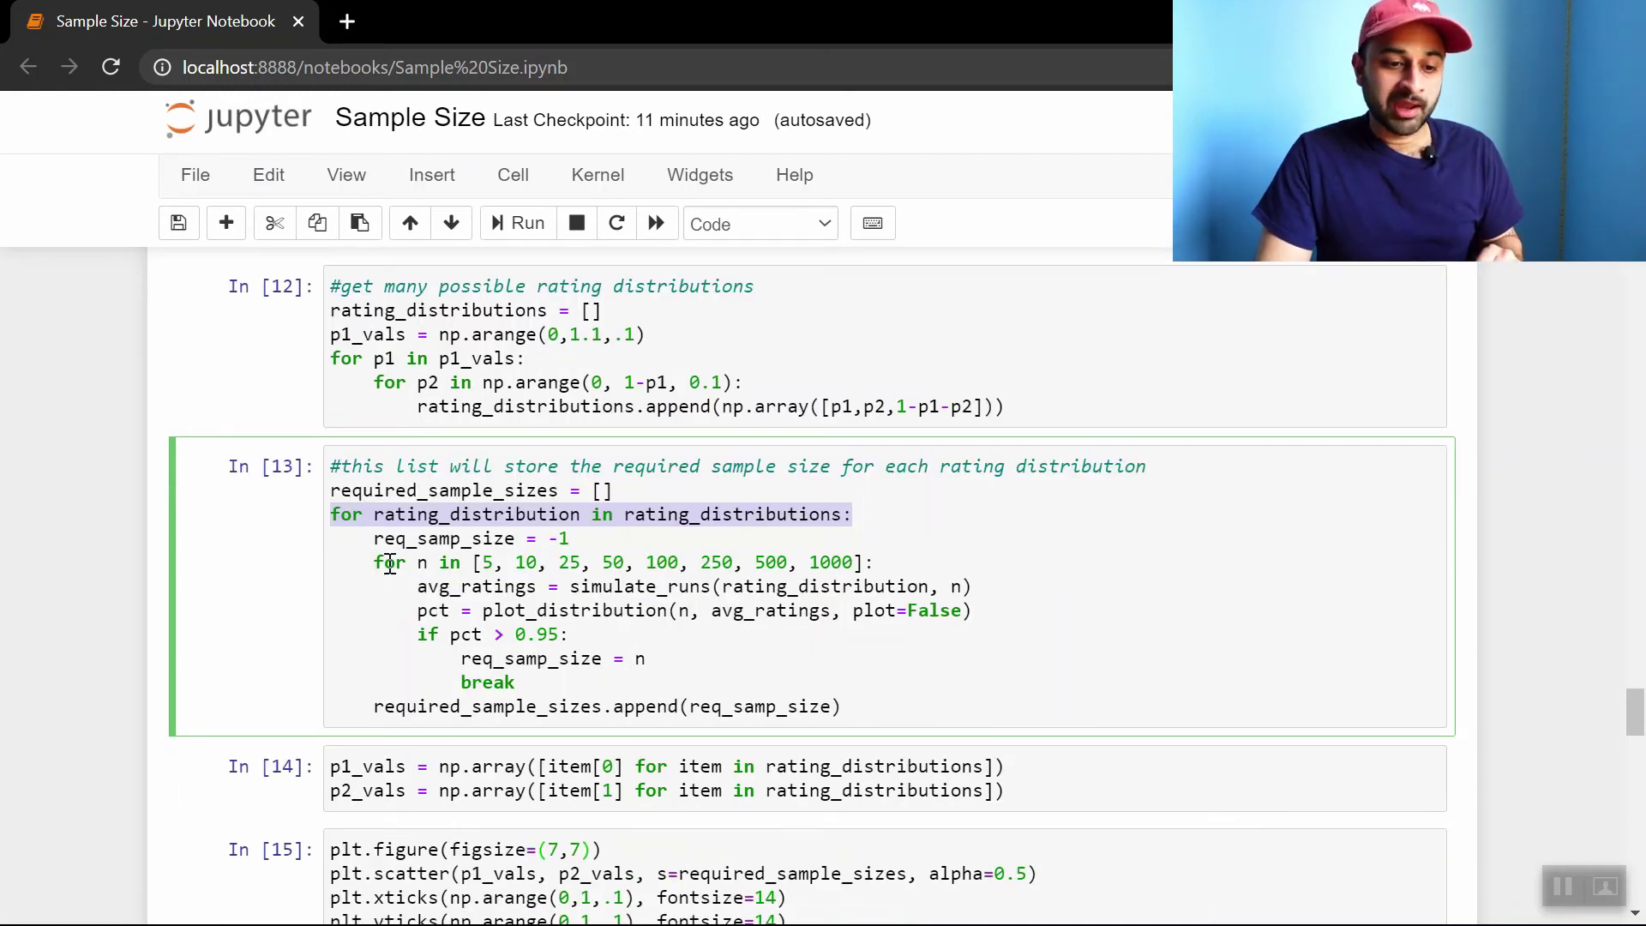
drag(378, 563, 936, 560)
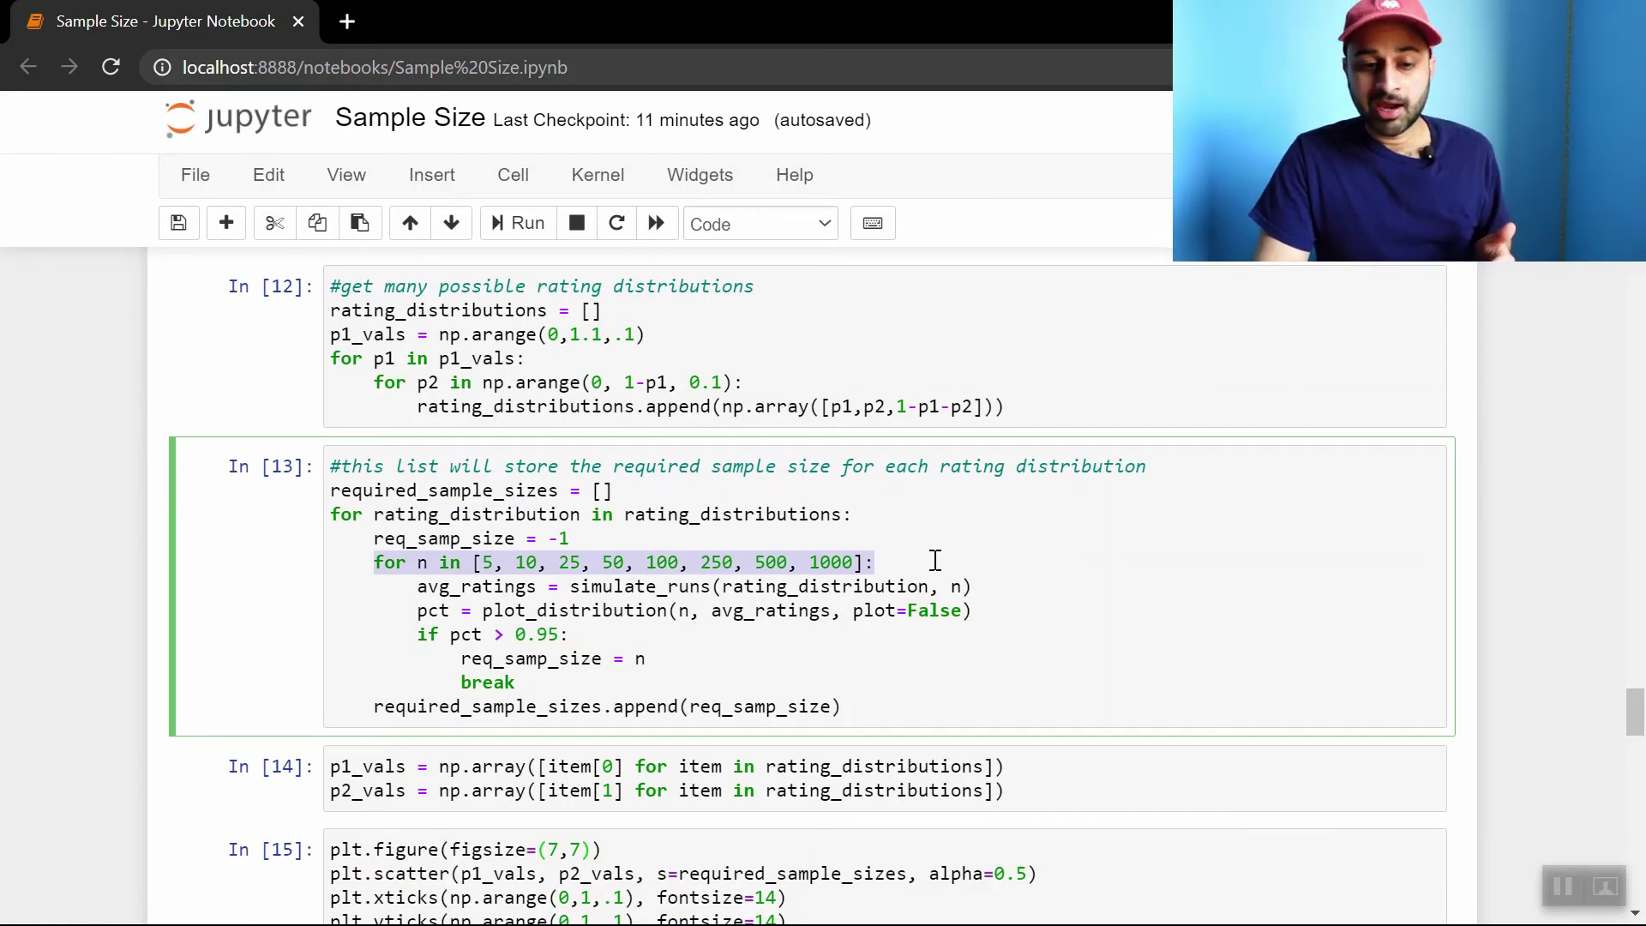
Highlight the 0.95 threshold in the required sample size cell and compare it with the alternative distribution's n=10 plot.
scroll(936, 561, up, 10)
scroll(939, 571, up, 8)
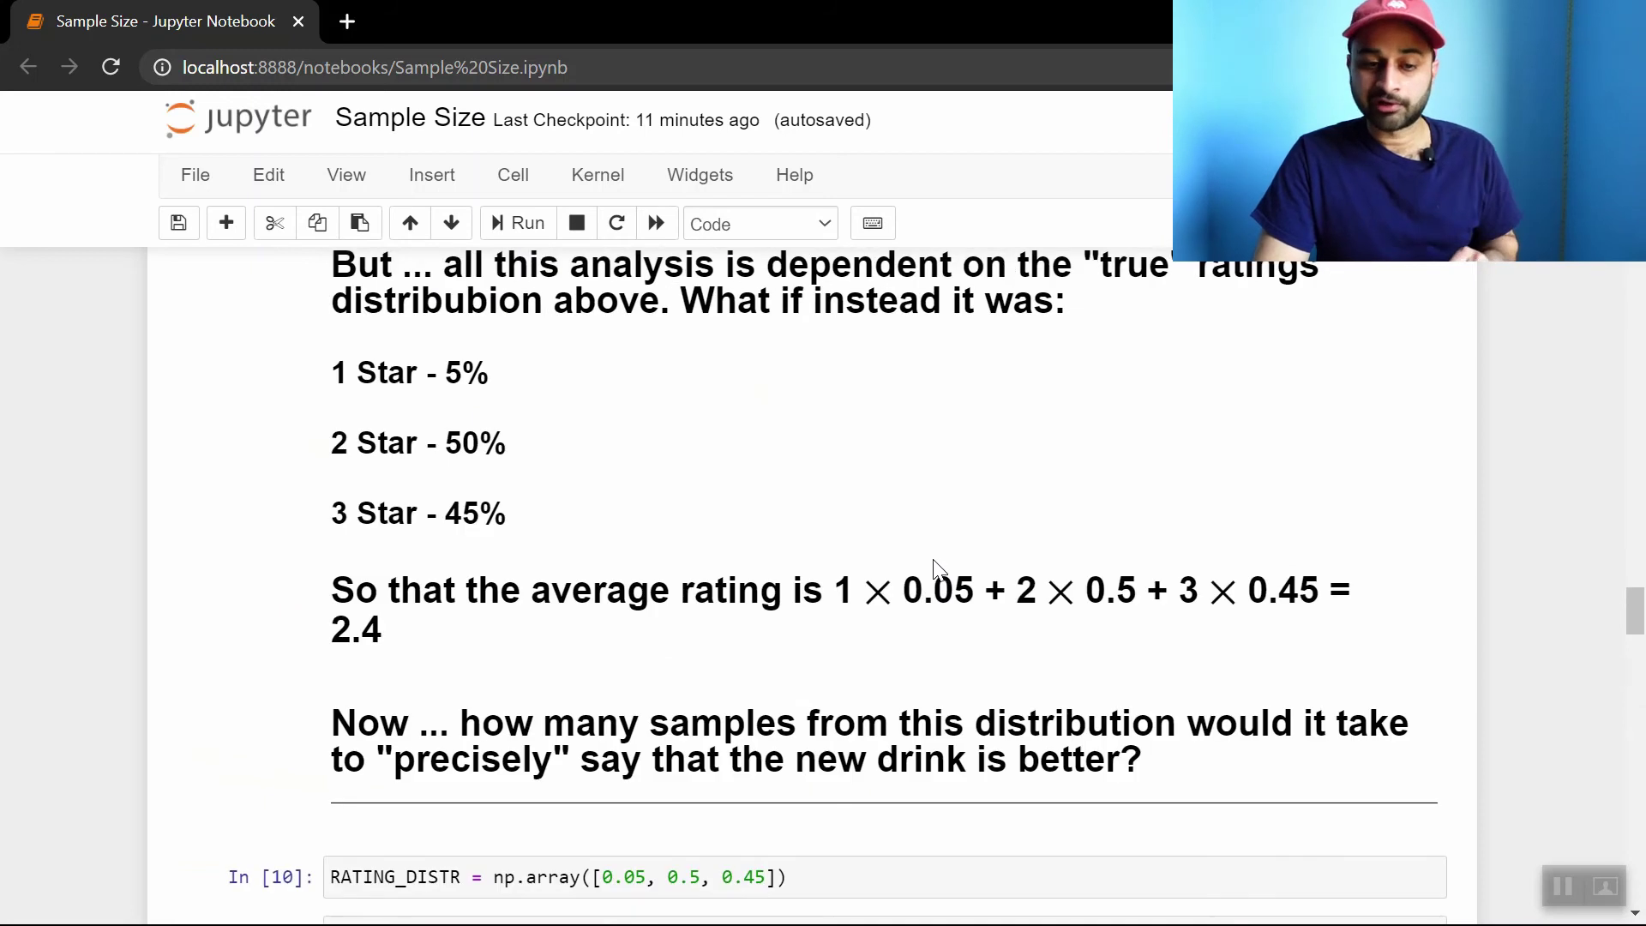
scroll(939, 570, down, 12)
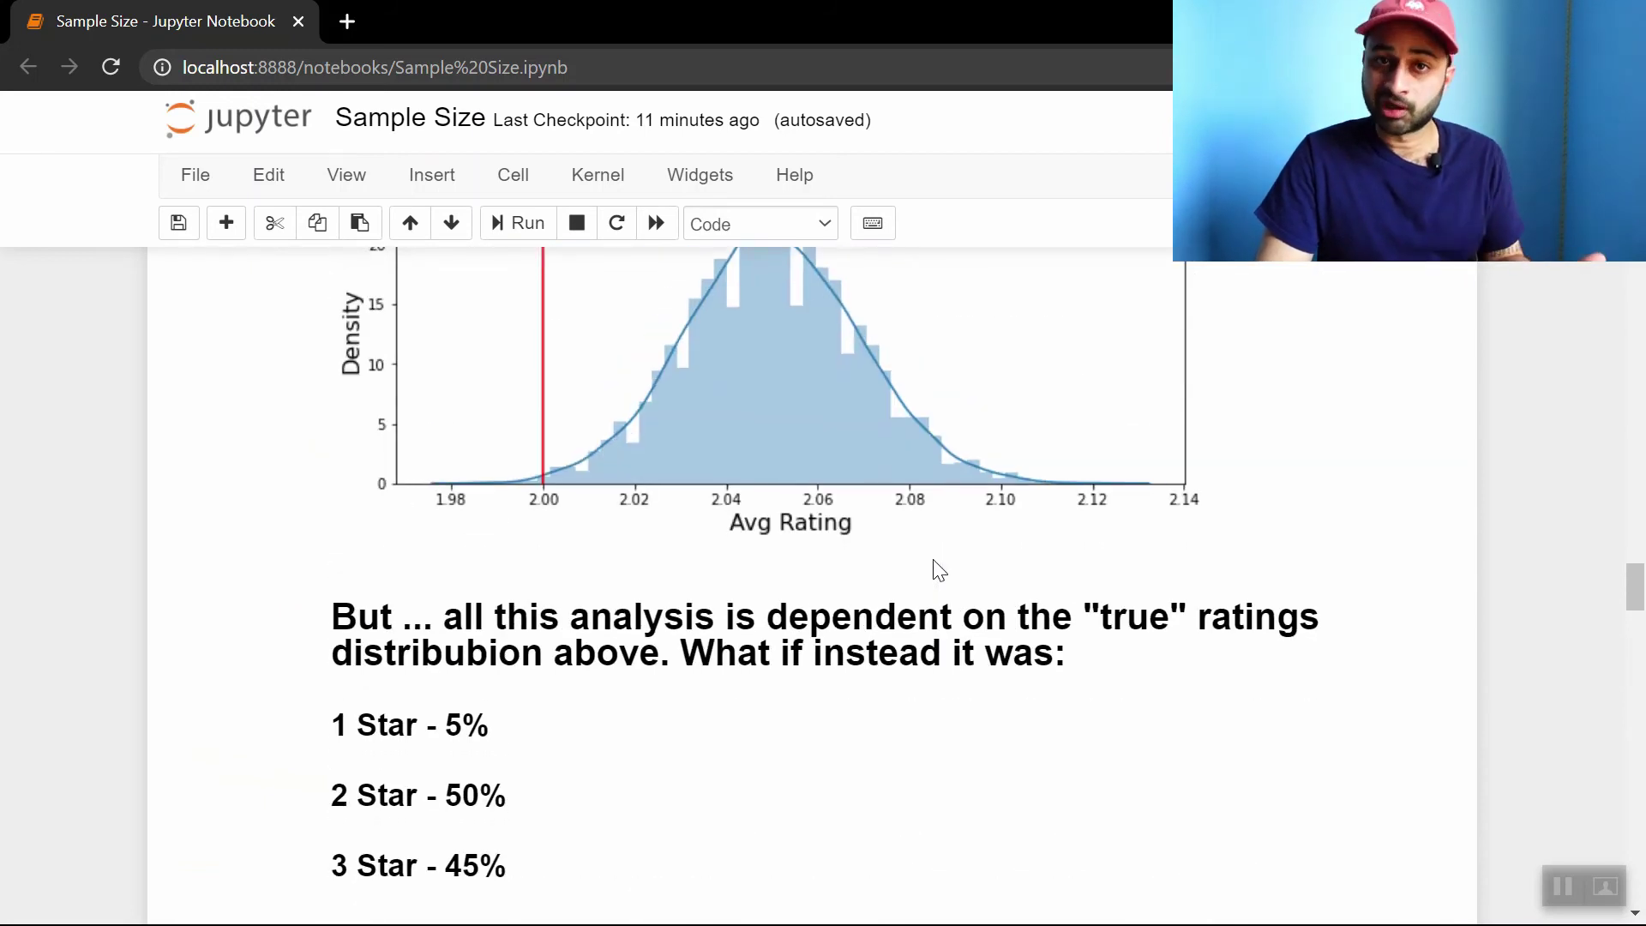
scroll(939, 570, down, 8)
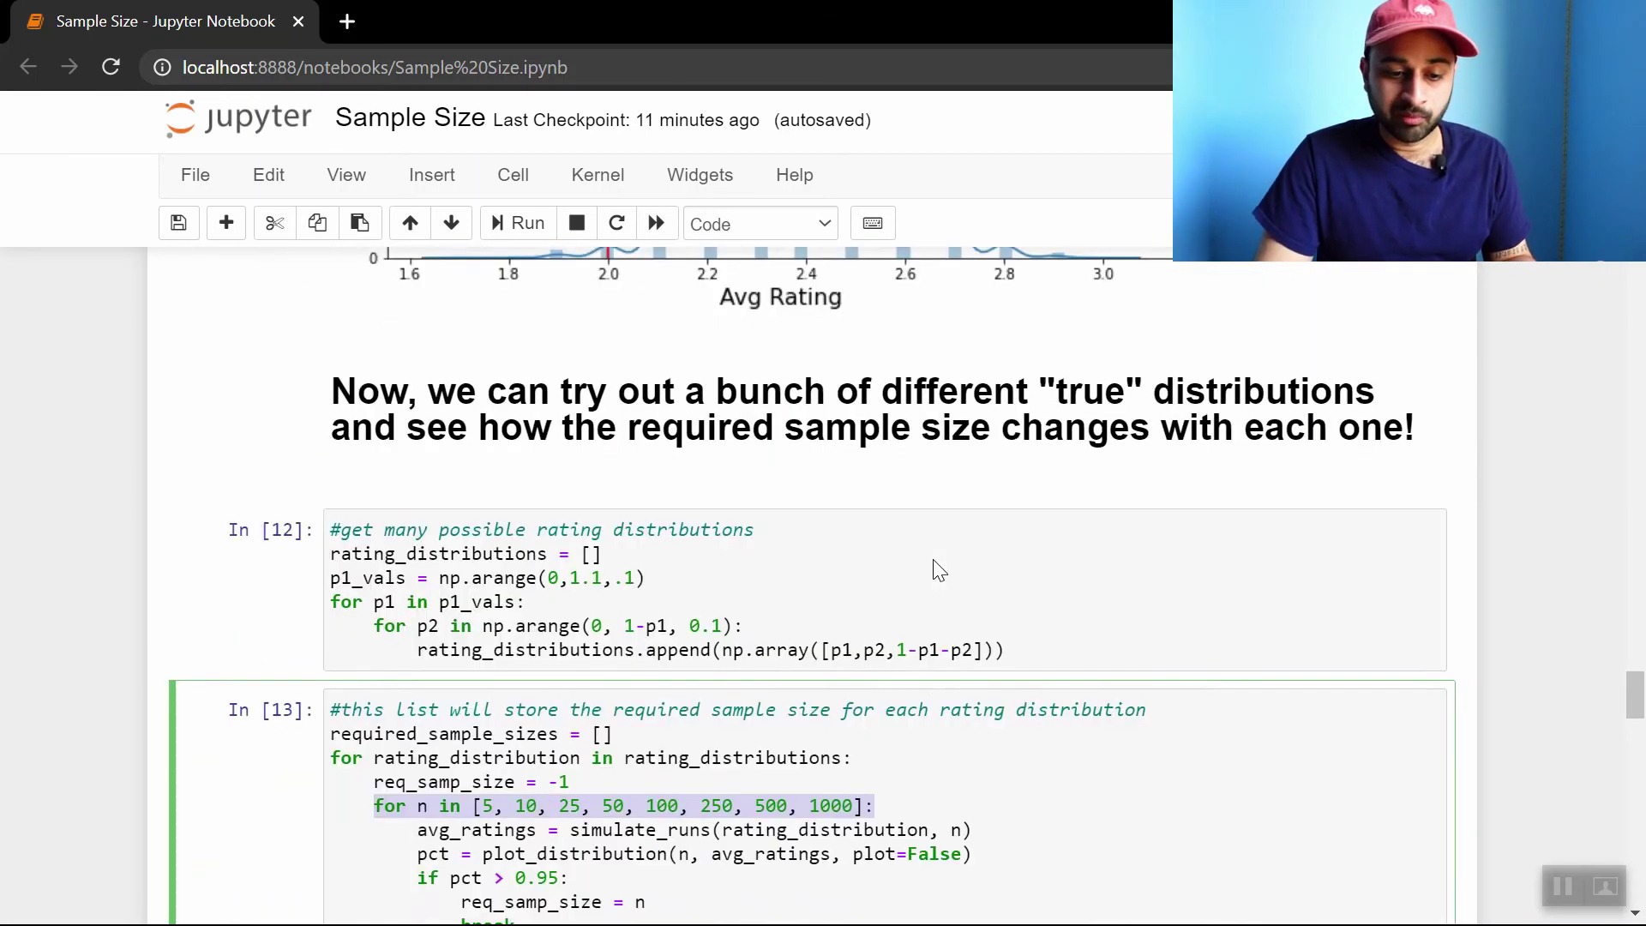
click(517, 682)
drag(517, 681, 566, 682)
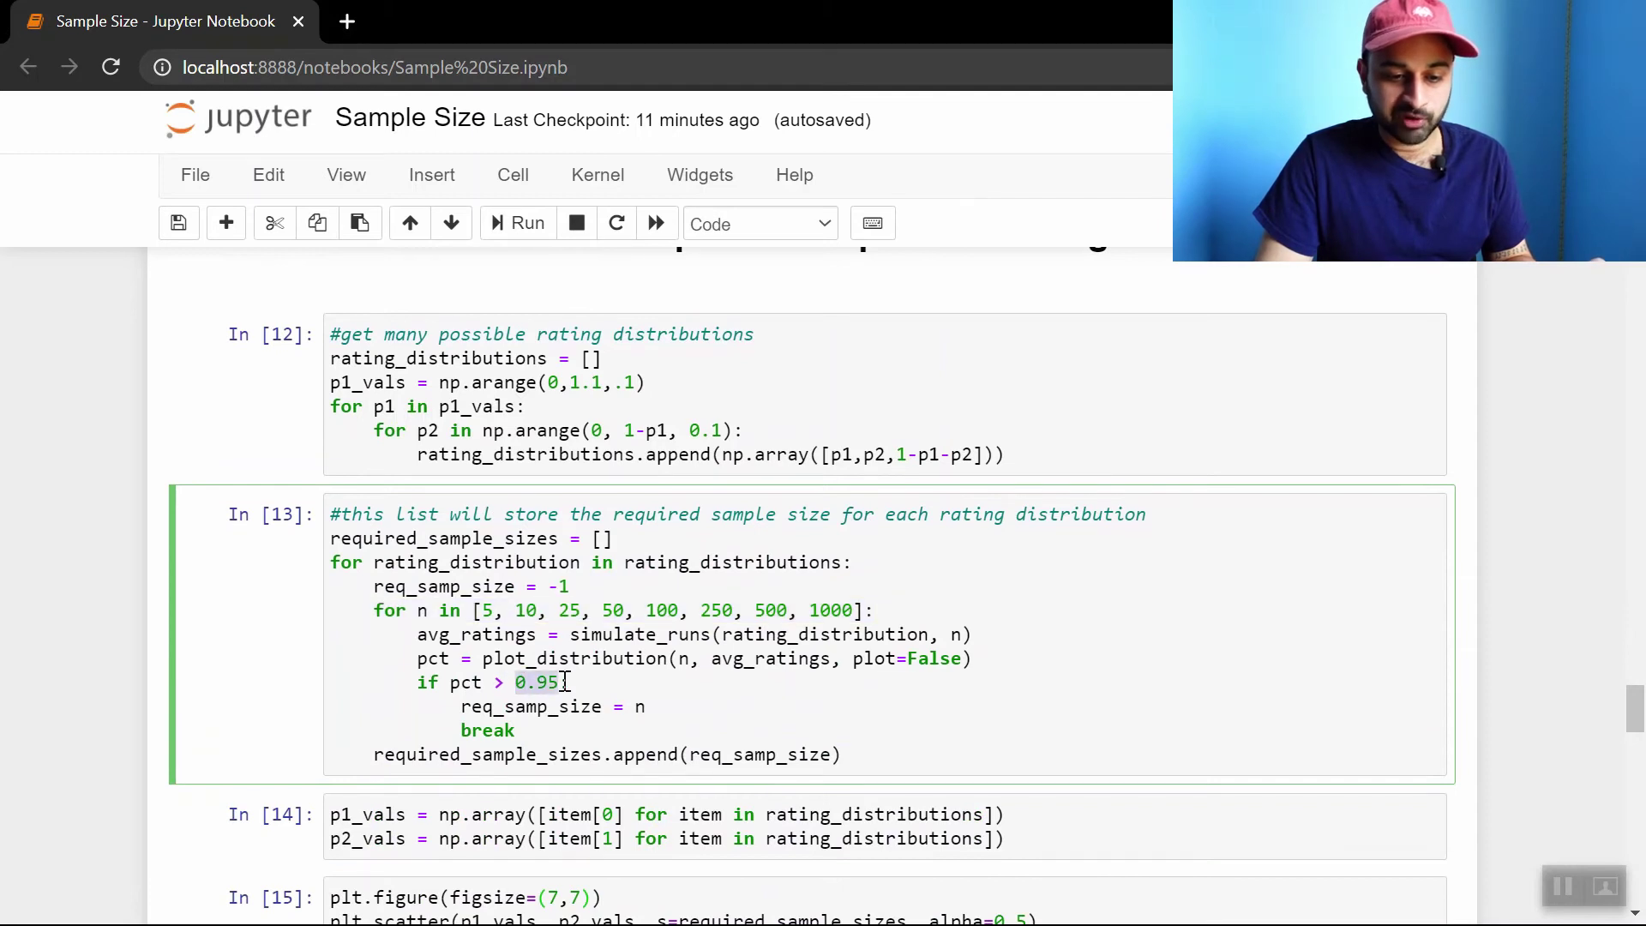
scroll(566, 681, up, 8)
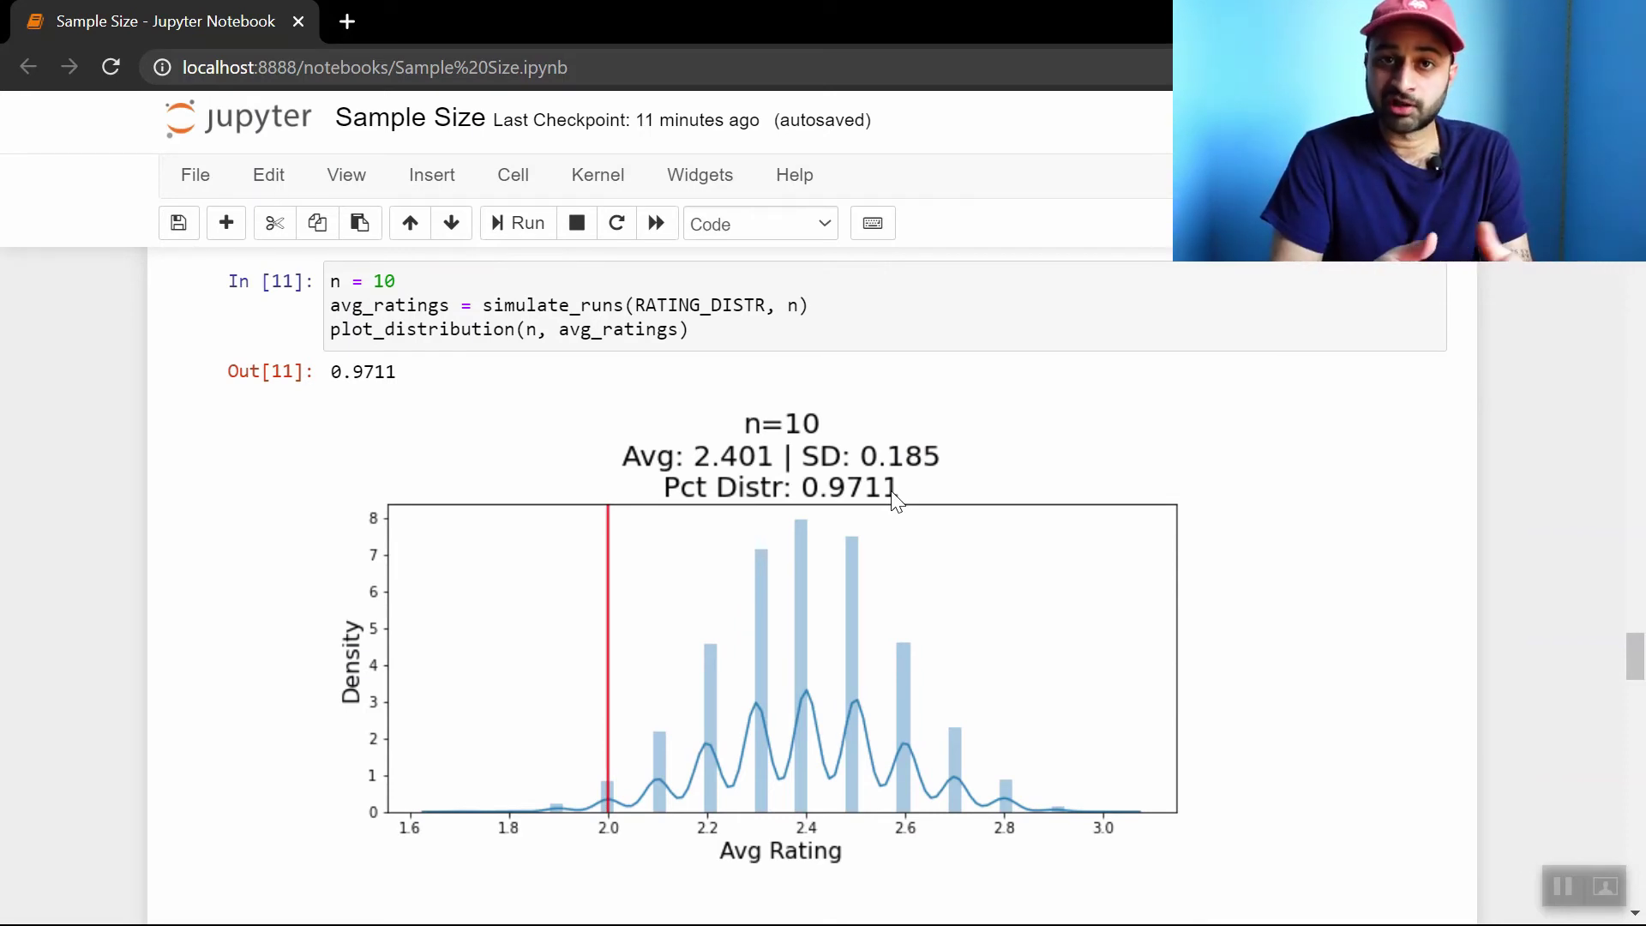
Examine the required sample size charts by p1 and p2 fraction, including the version with the green shaded band.
scroll(894, 495, down, 15)
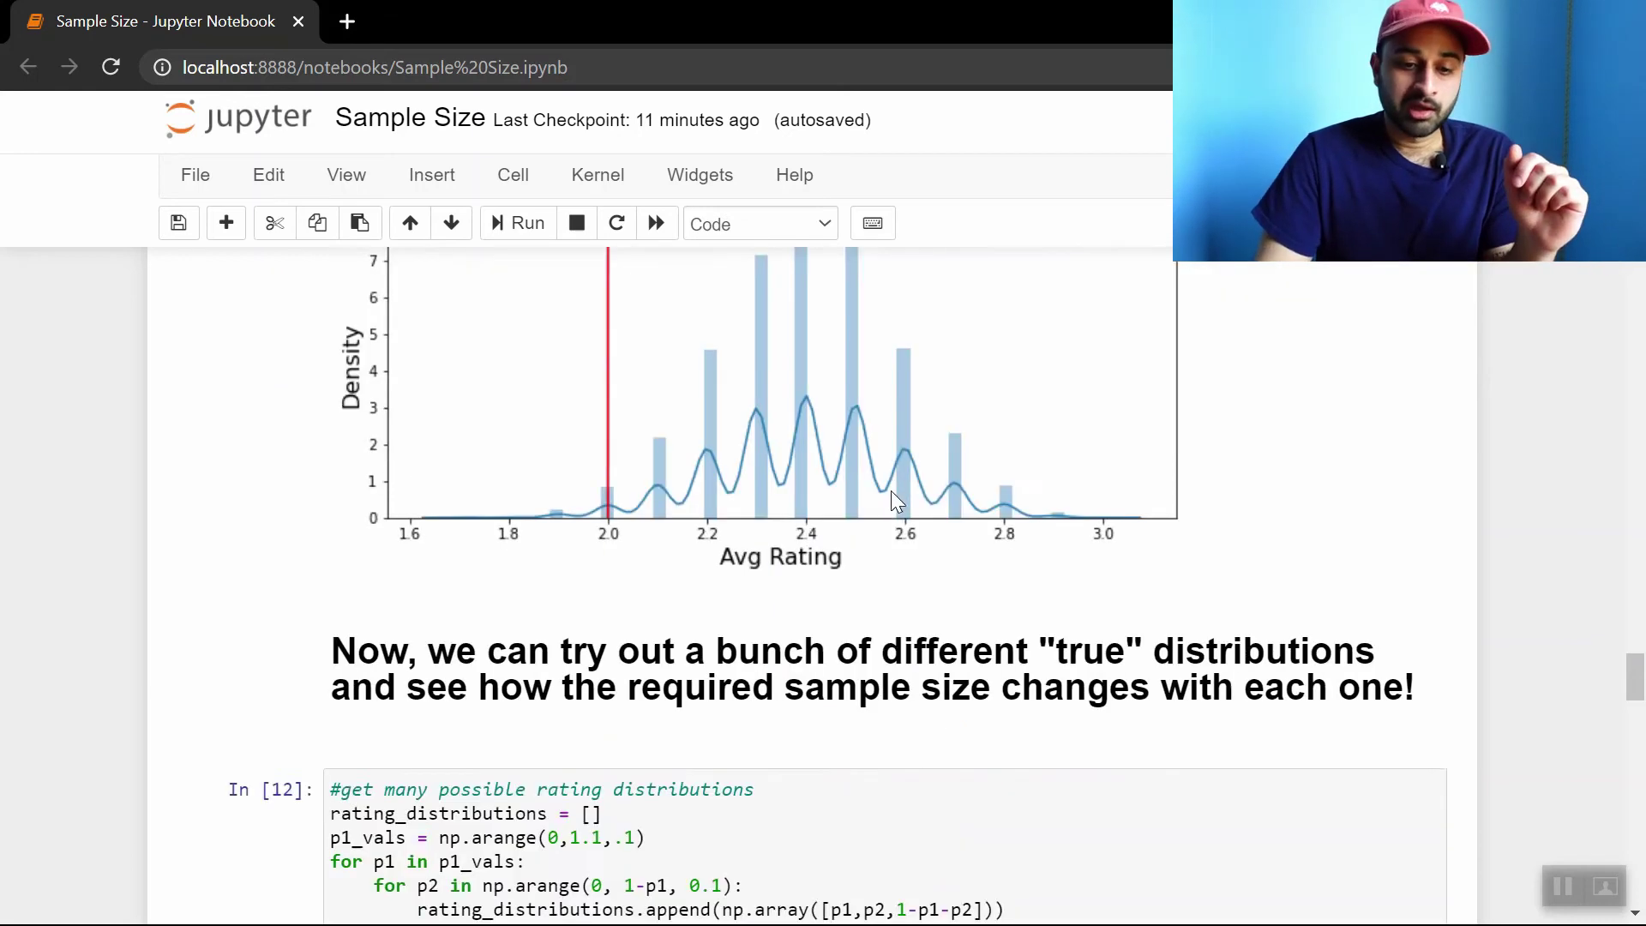
scroll(893, 491, down, 6)
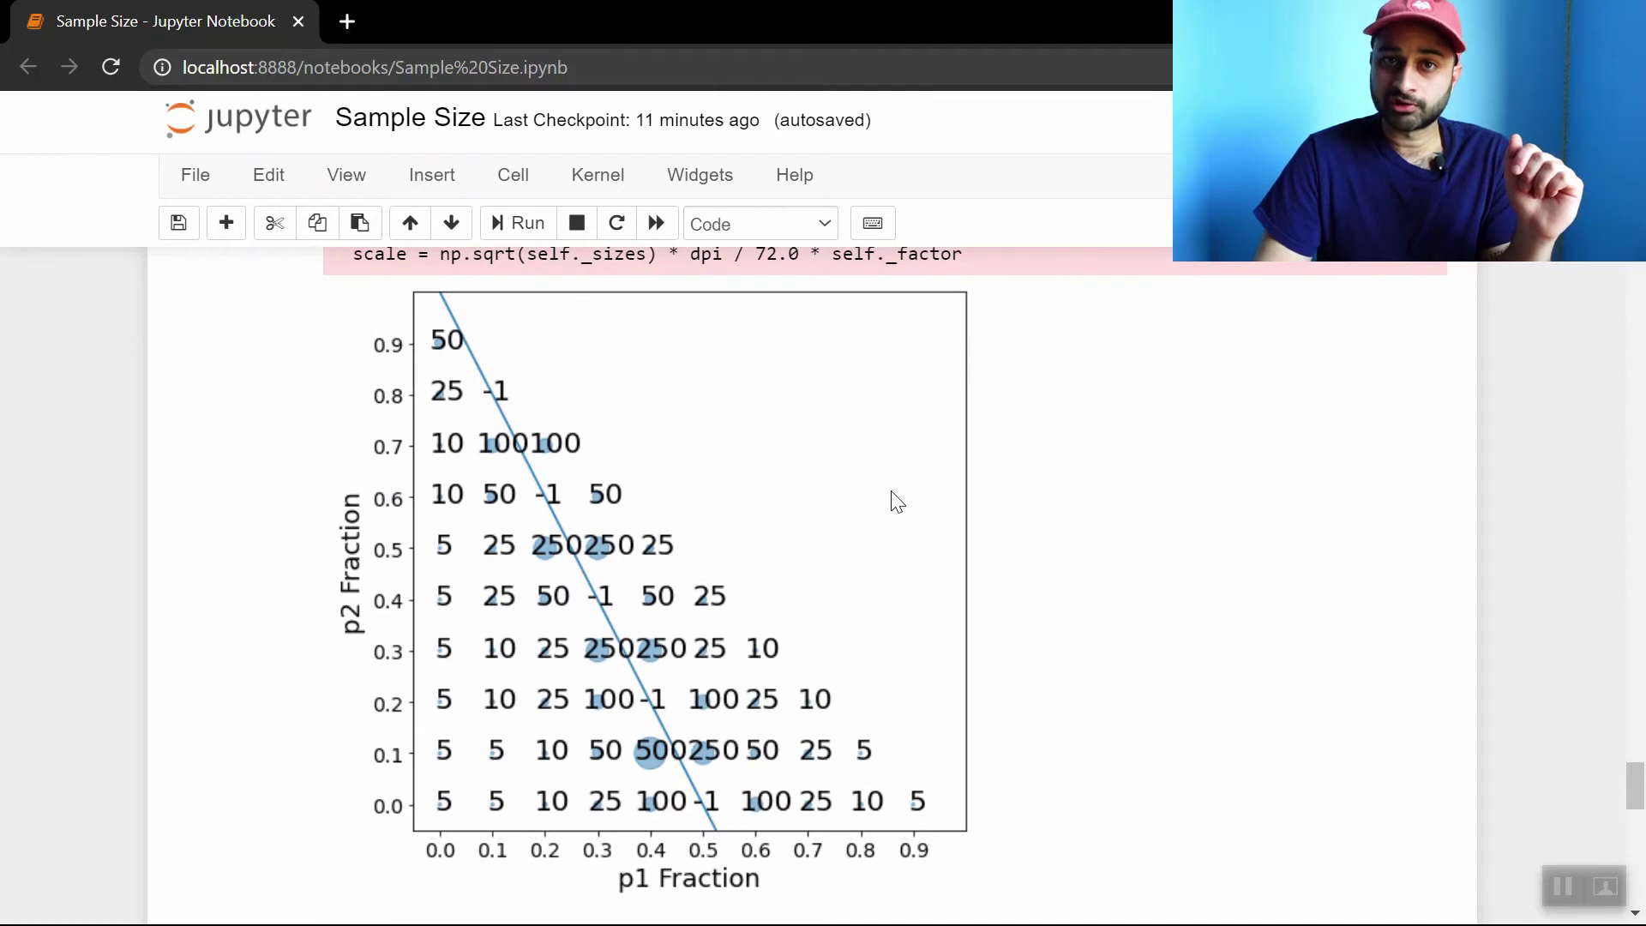
scroll(894, 497, down, 1)
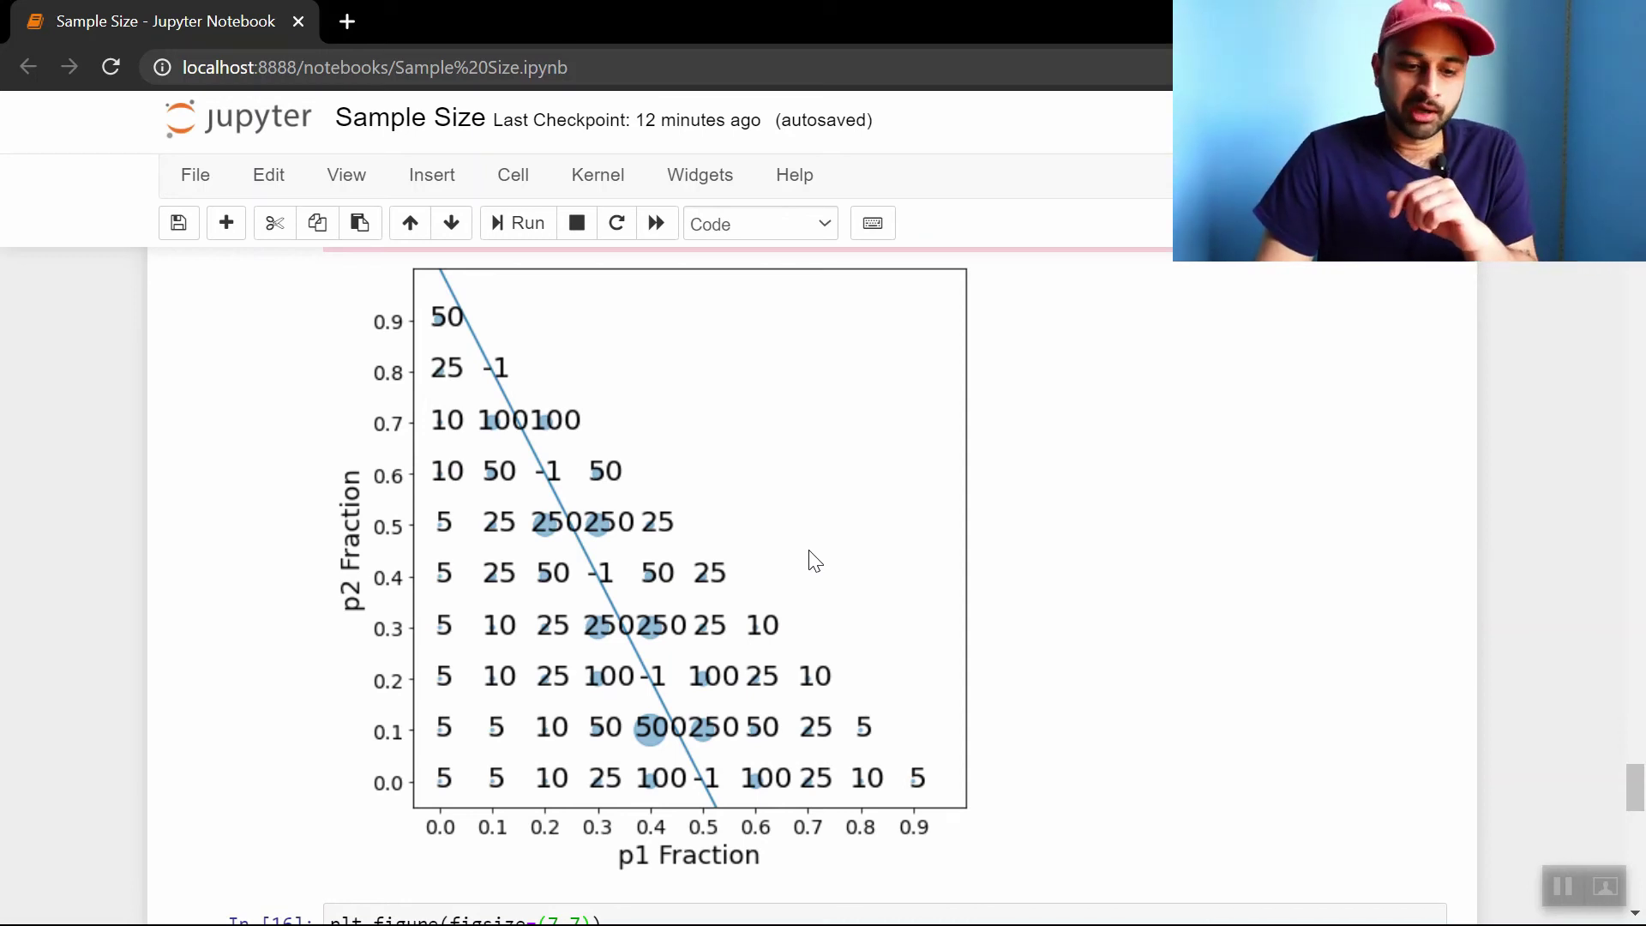
scroll(814, 561, down, 1)
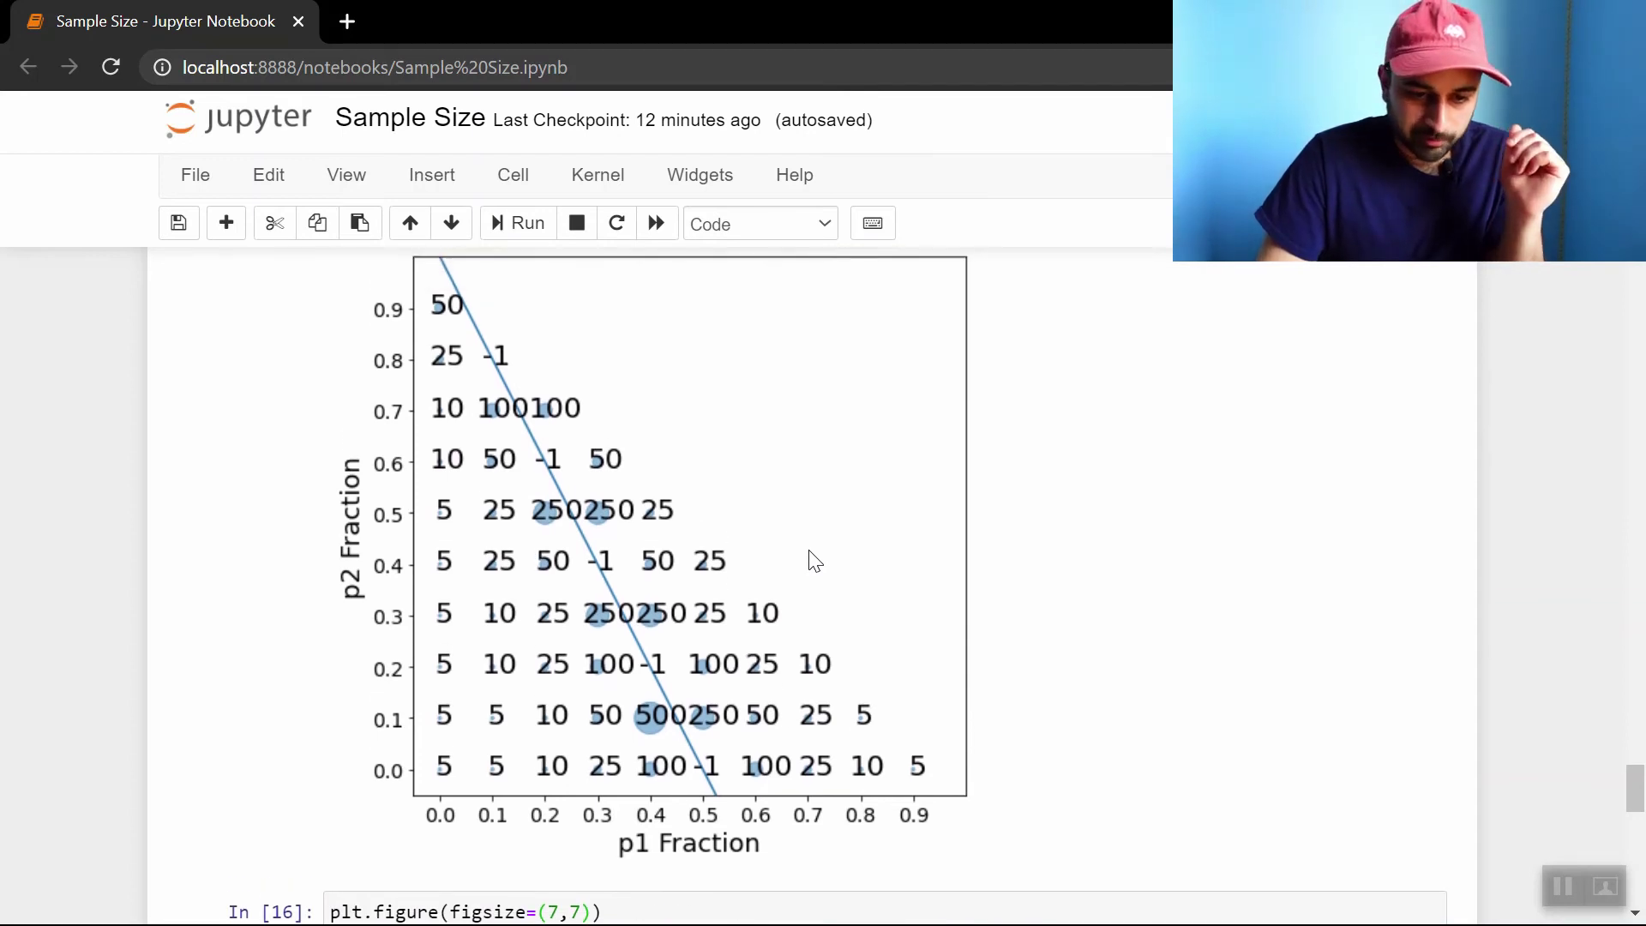
scroll(815, 561, up, 1)
scroll(815, 562, down, 1)
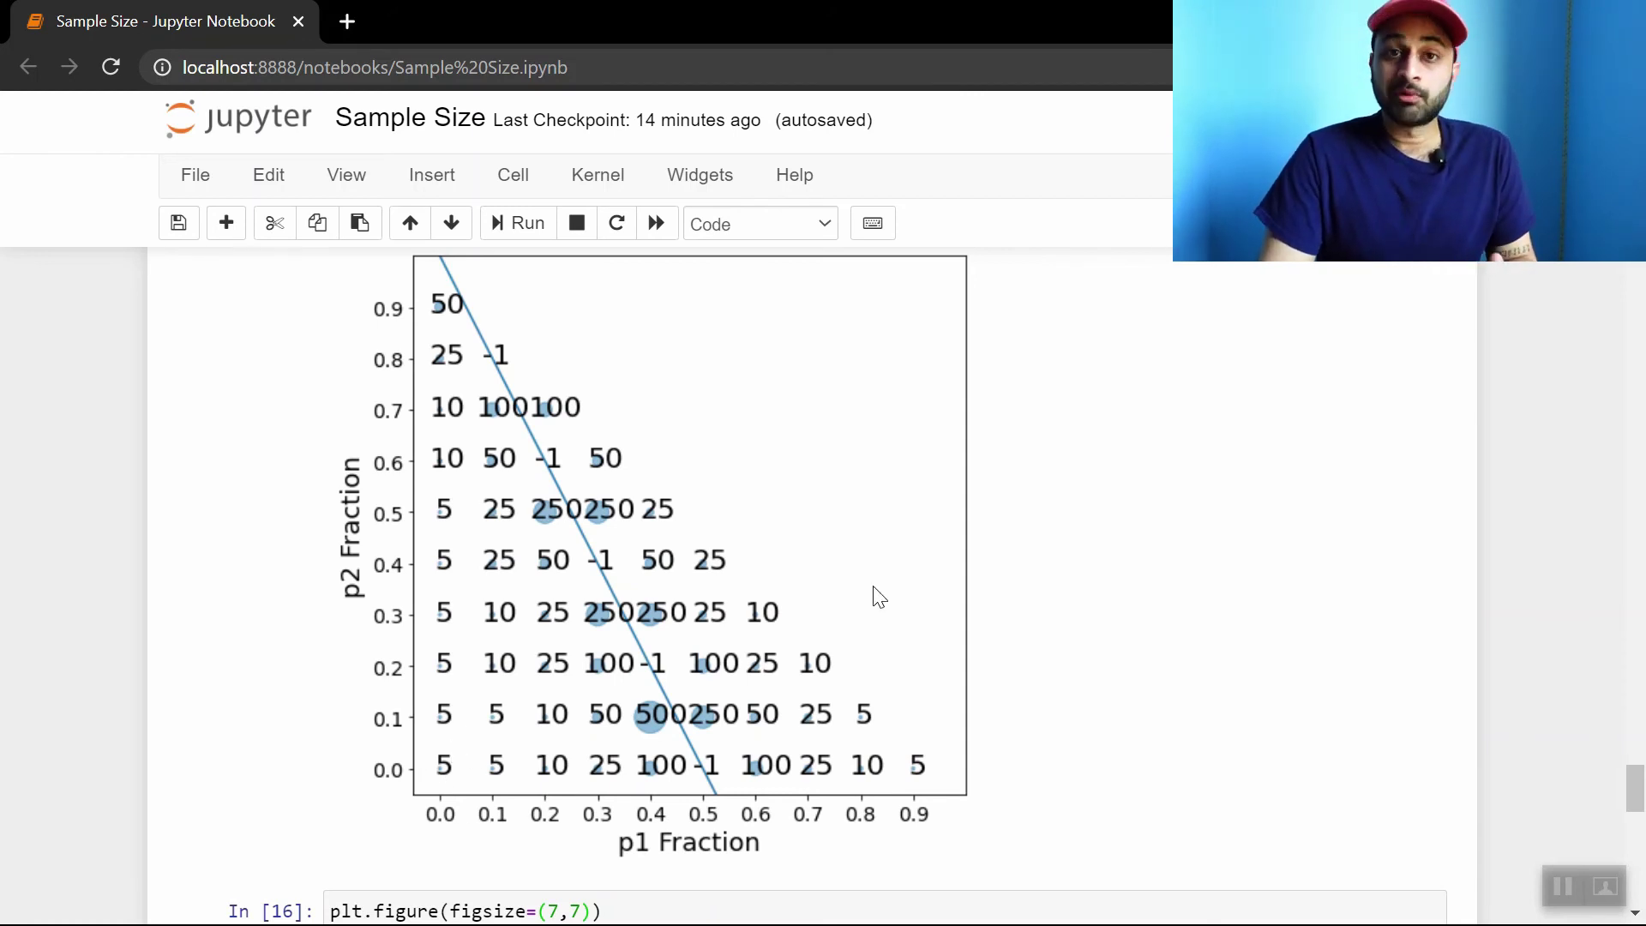
scroll(879, 597, down, 10)
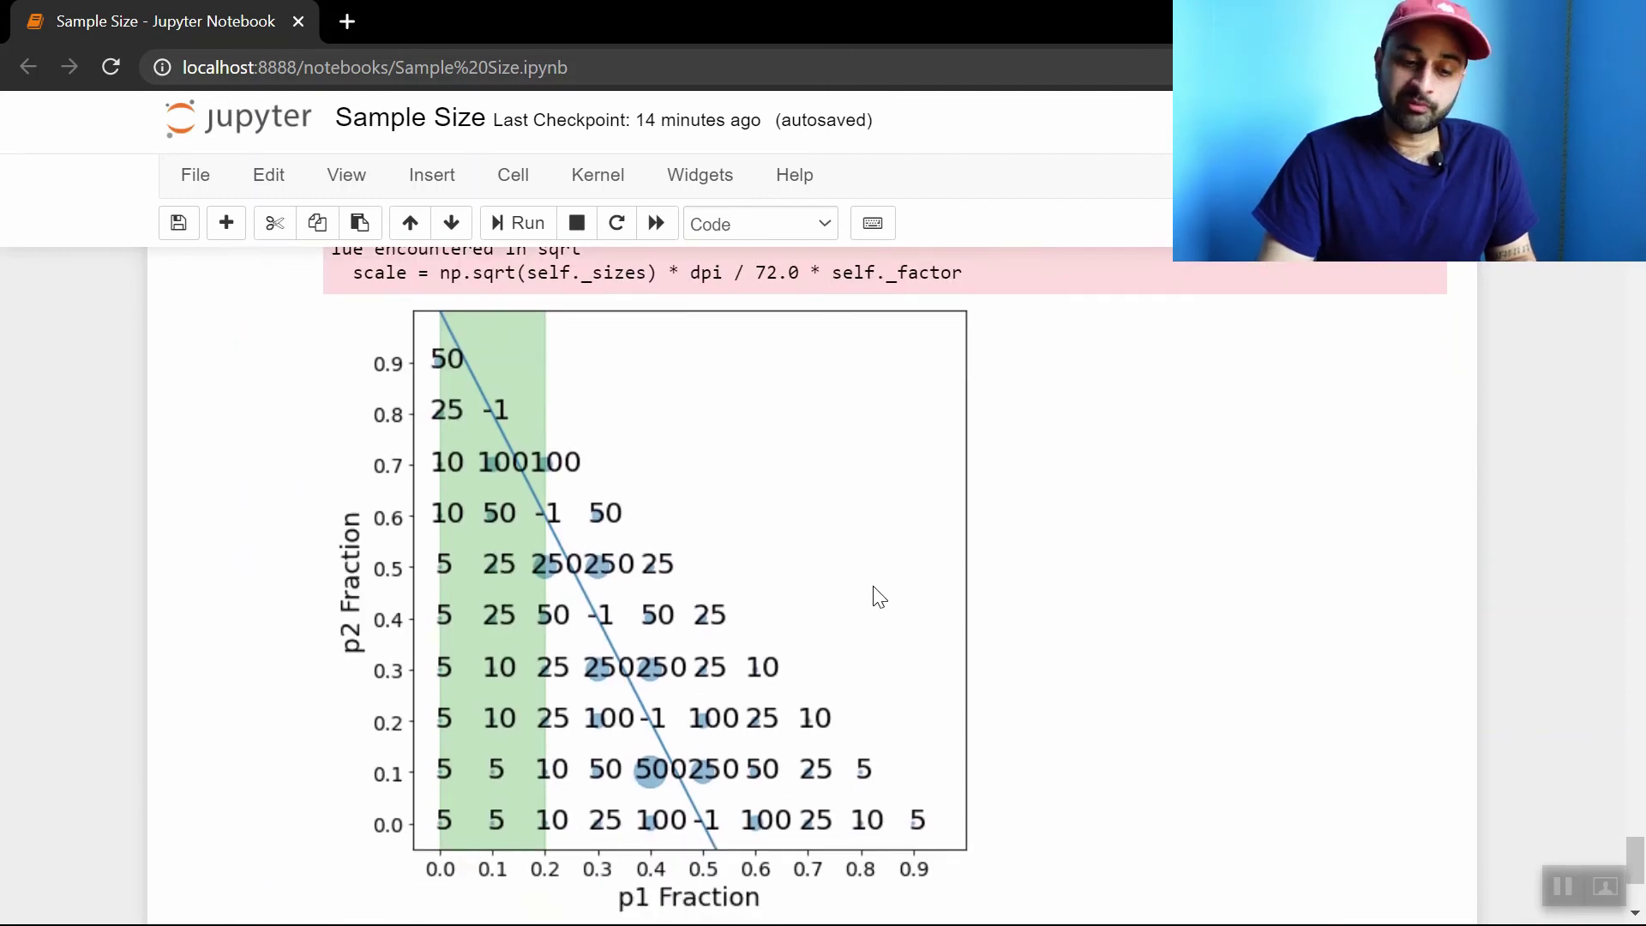
scroll(879, 598, down, 1)
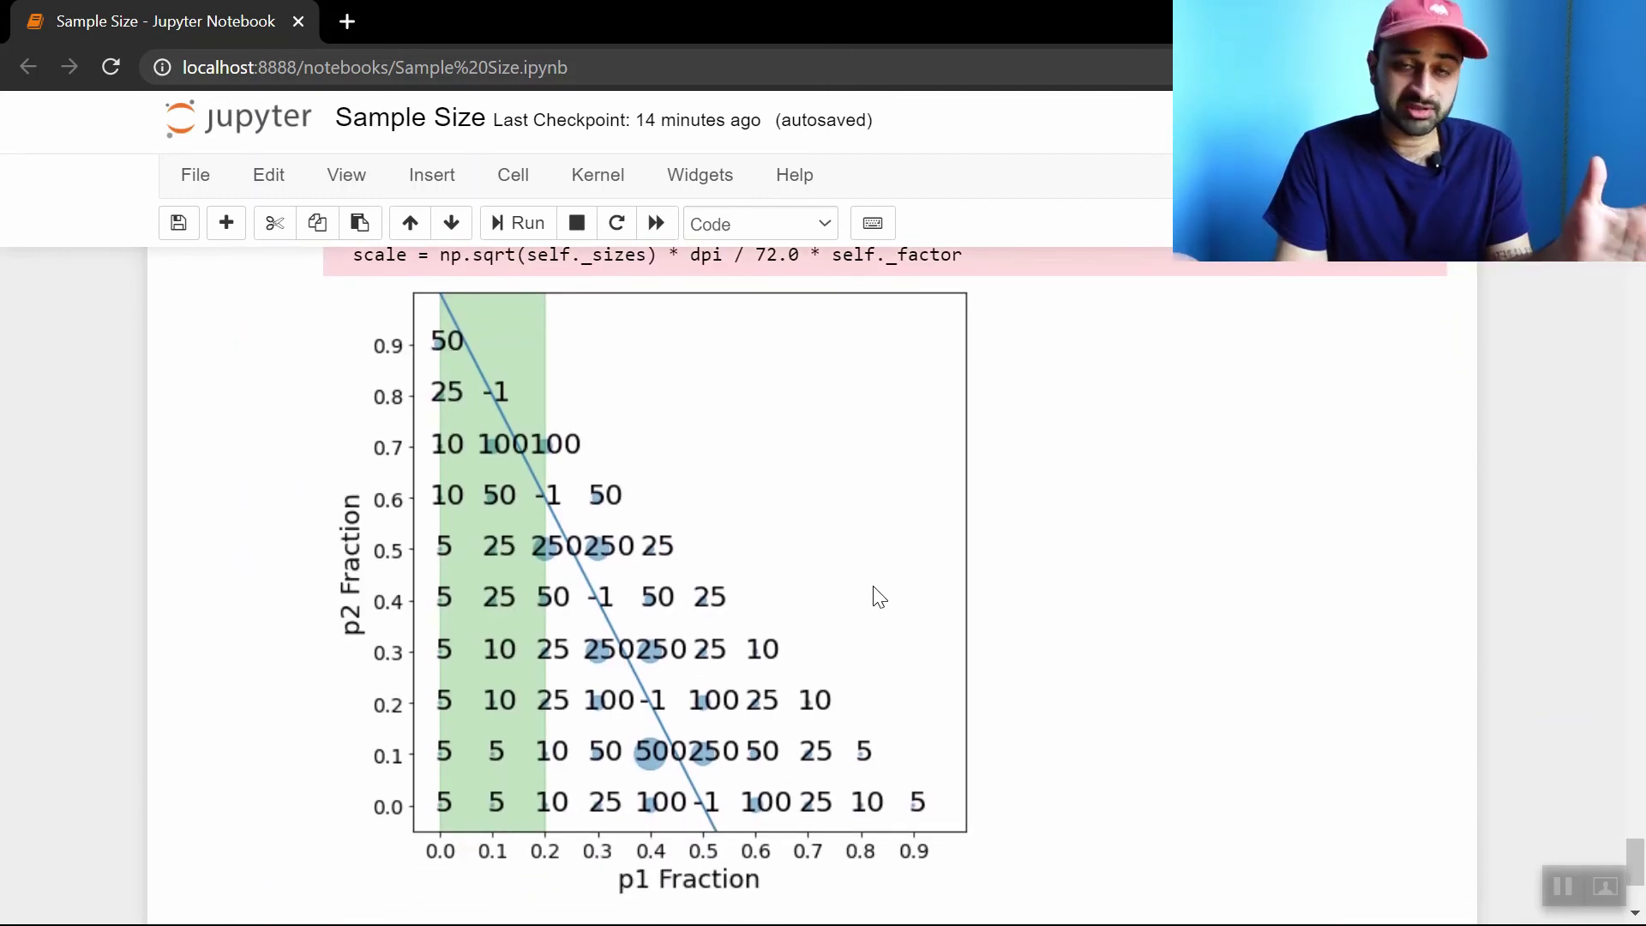